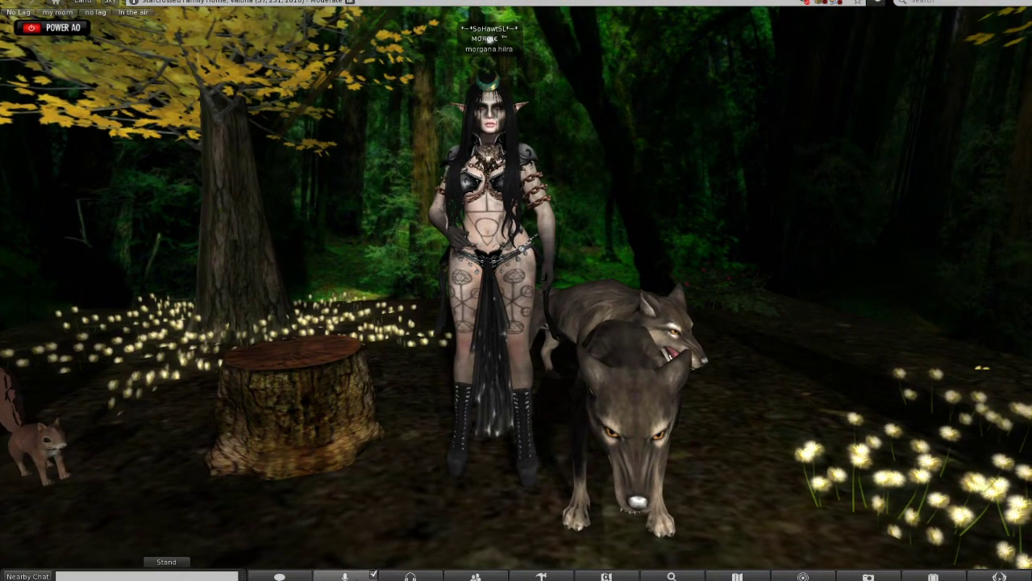
Turn on voice speaking from the bottom toolbar and focus the Nearby Chat field.
click(345, 576)
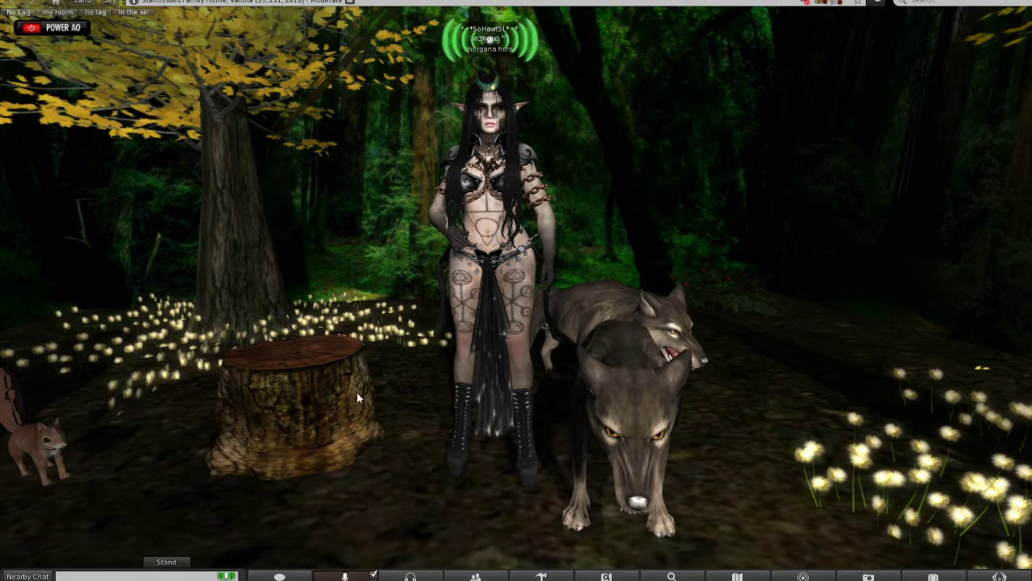
click(191, 575)
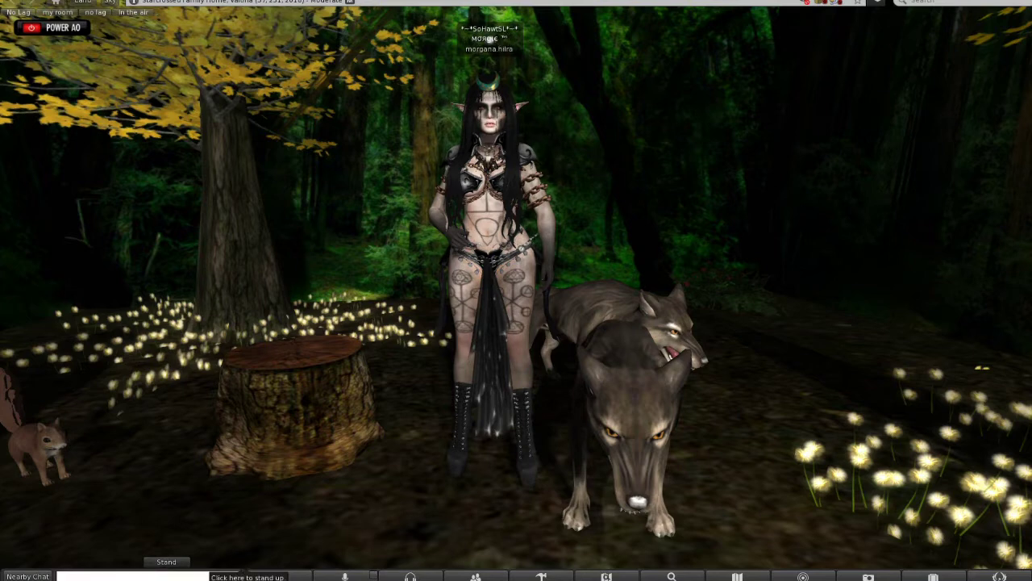
key(ctrl+p)
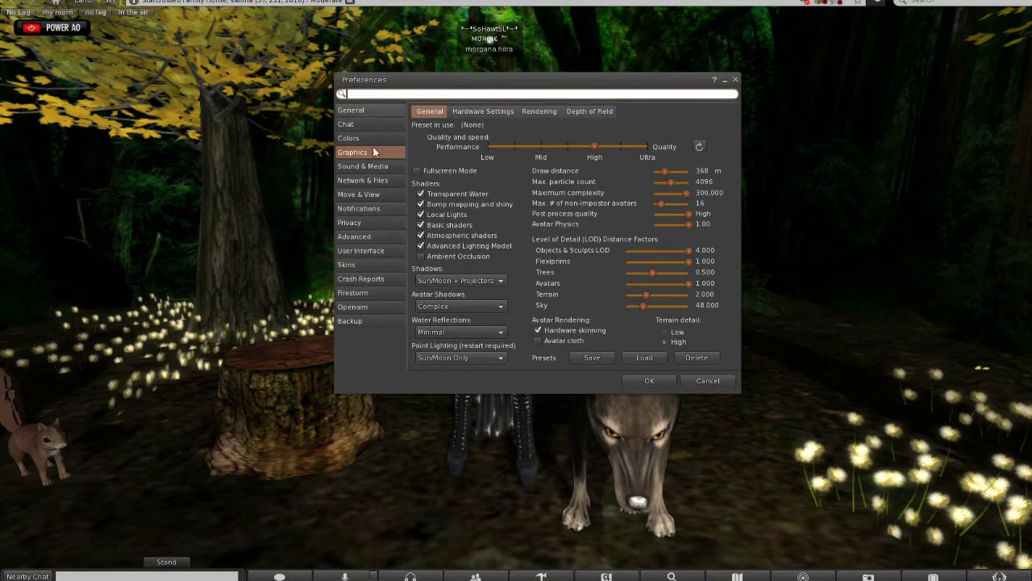
Untick 'Show voice visualizers in calls' under Sound & Media > Voice and confirm with OK.
click(380, 165)
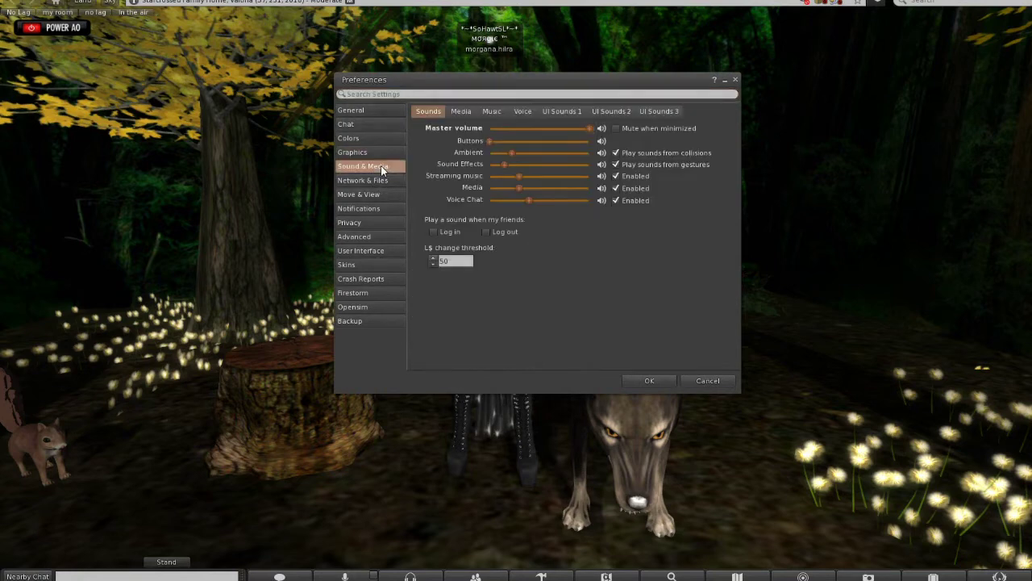
click(517, 113)
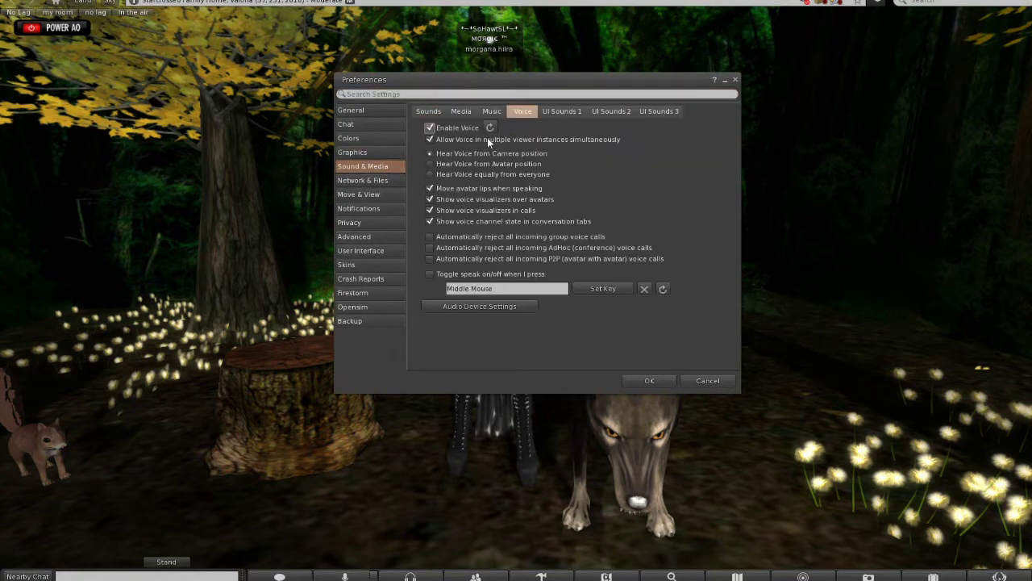
click(429, 210)
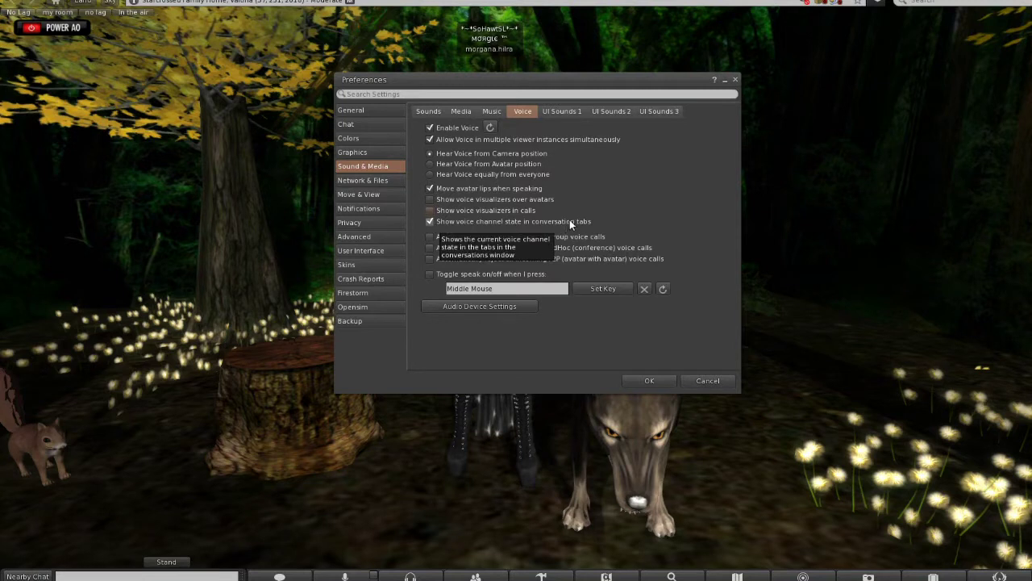
click(641, 381)
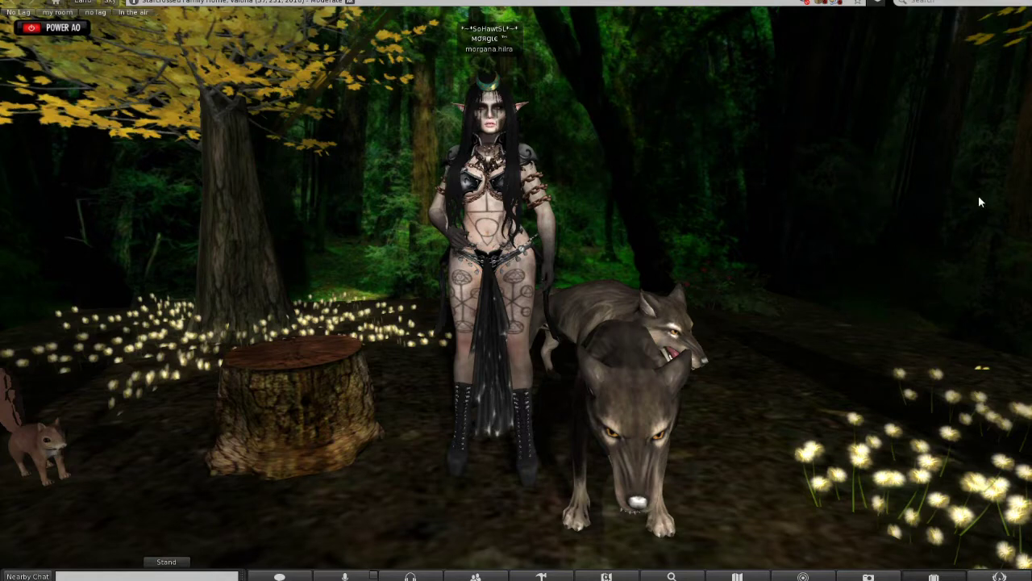
Move the COCO FashionDoll folder out of Body Parts > Mesh Heads into Other.
key(ctrl+i)
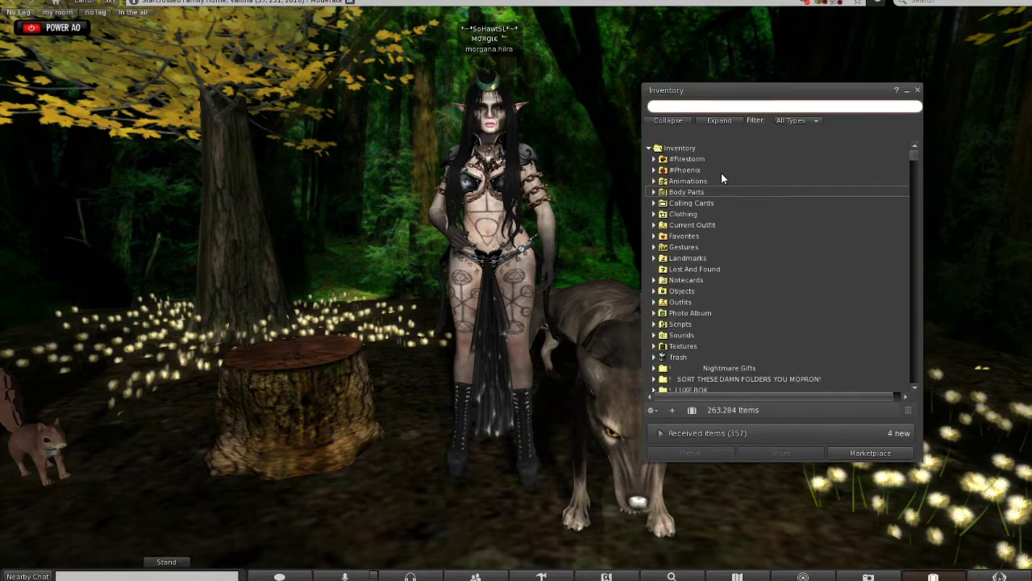
click(654, 192)
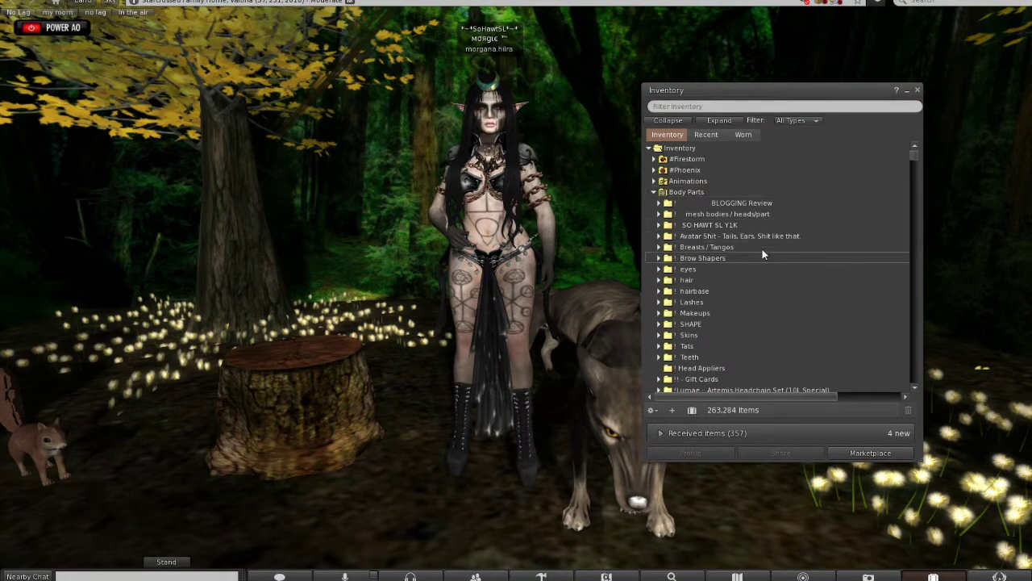
click(659, 214)
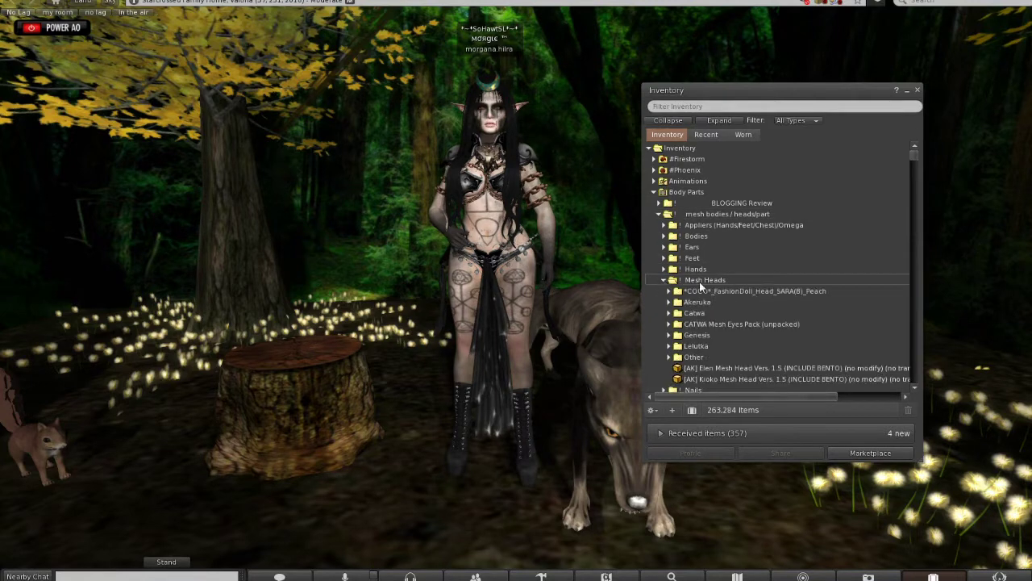
double_click(722, 279)
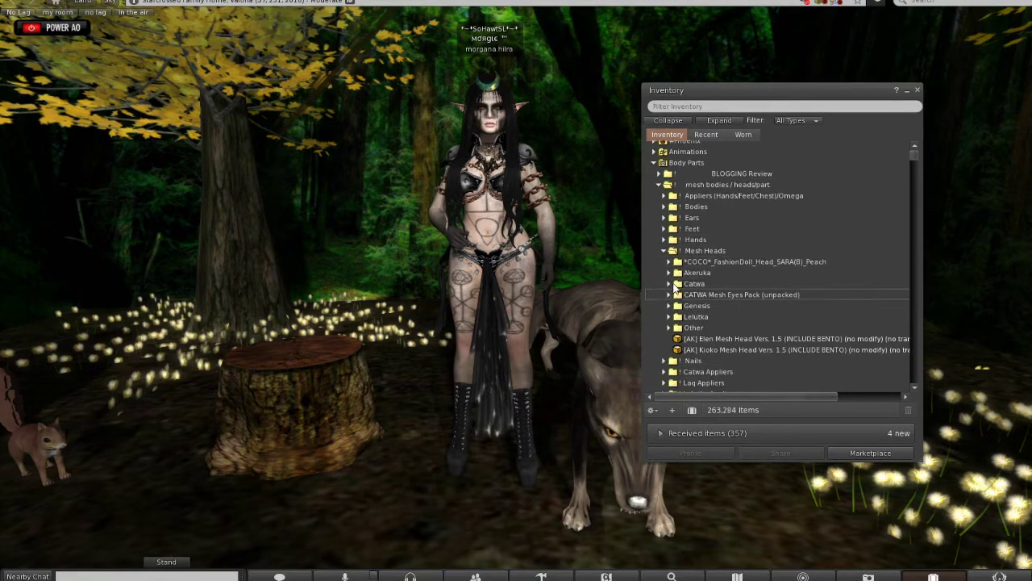
mouse_move(758, 263)
mouse_down()
mouse_move(697, 356)
mouse_move(691, 326)
mouse_up()
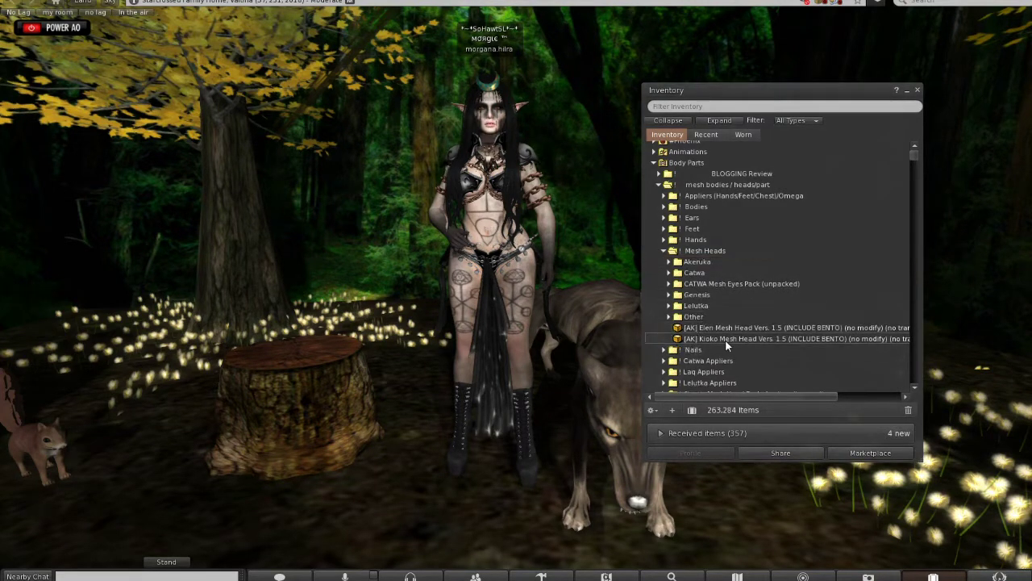
Activate the three Catwa Mic Talk gestures in the CATWA HEAD Tumble folder and close the inventory.
click(669, 274)
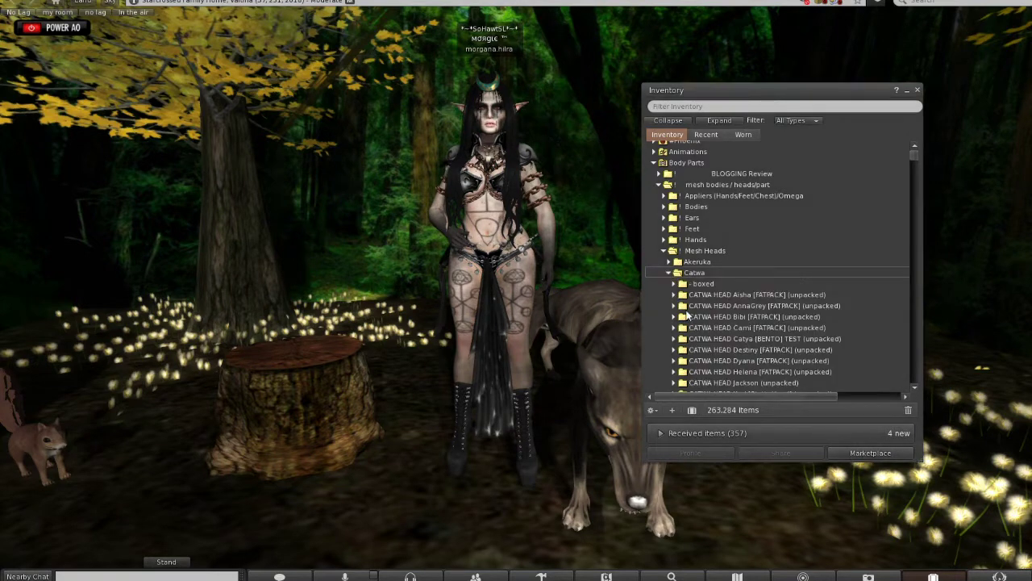
scroll(679, 298, down, 2)
scroll(680, 309, down, 2)
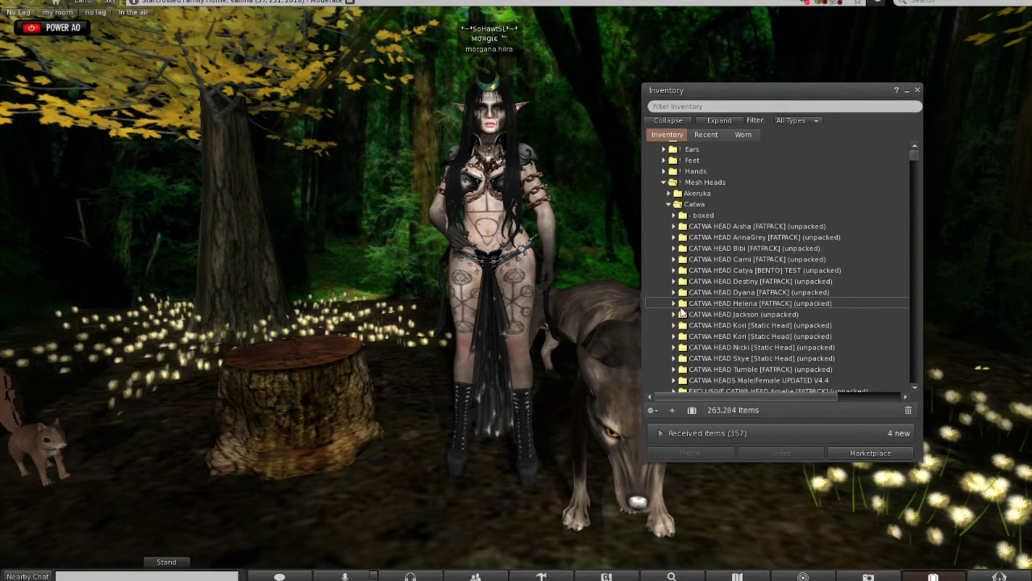
click(674, 320)
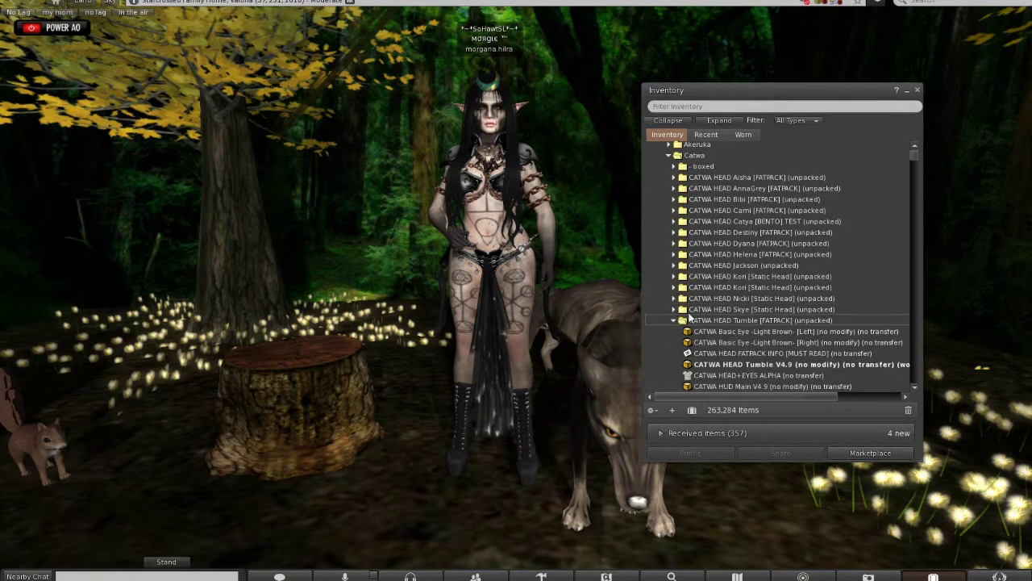
scroll(692, 313, down, 1)
scroll(690, 318, down, 1)
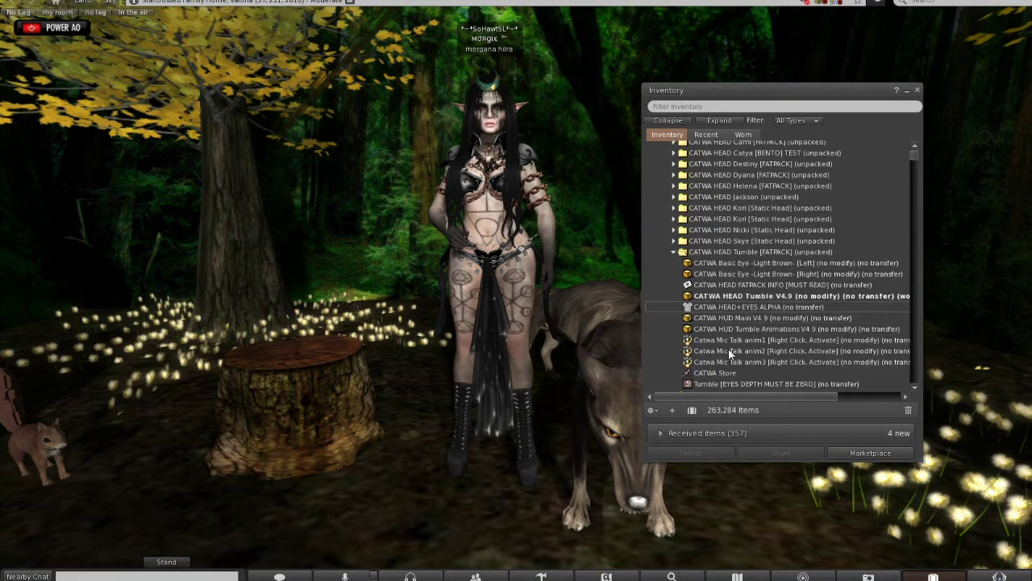
click(762, 340)
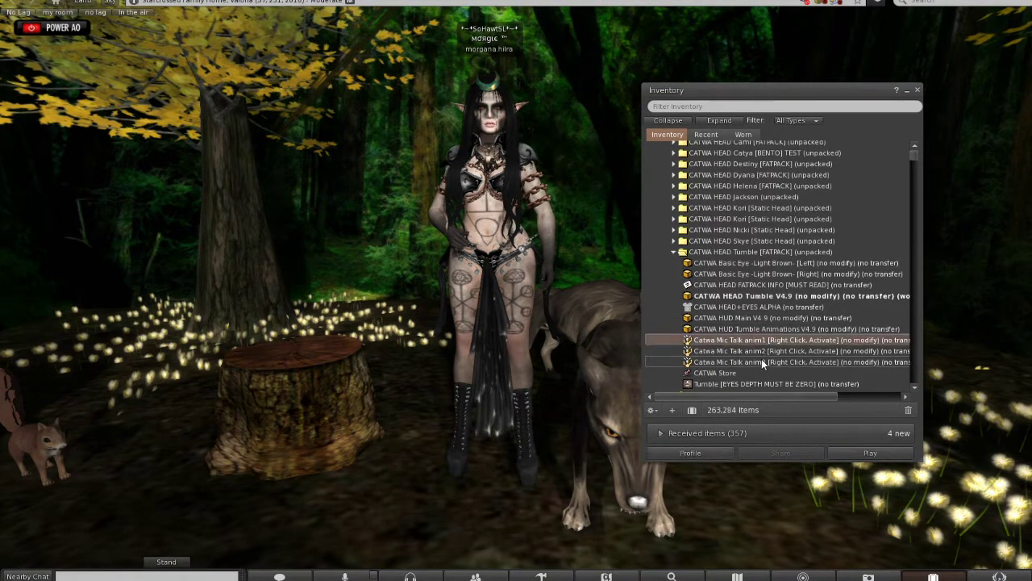
shift+click(762, 359)
right_click(761, 359)
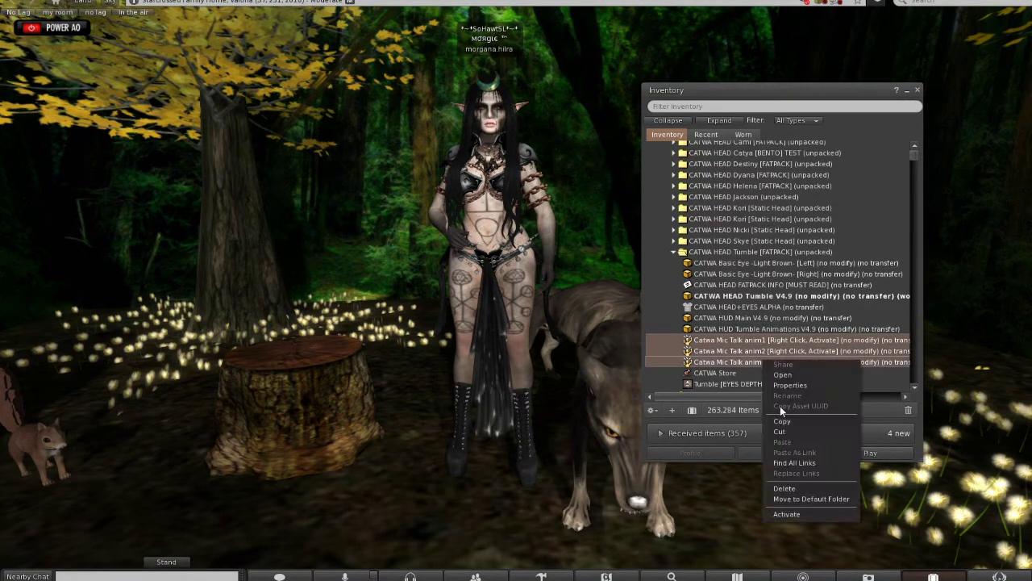
click(795, 516)
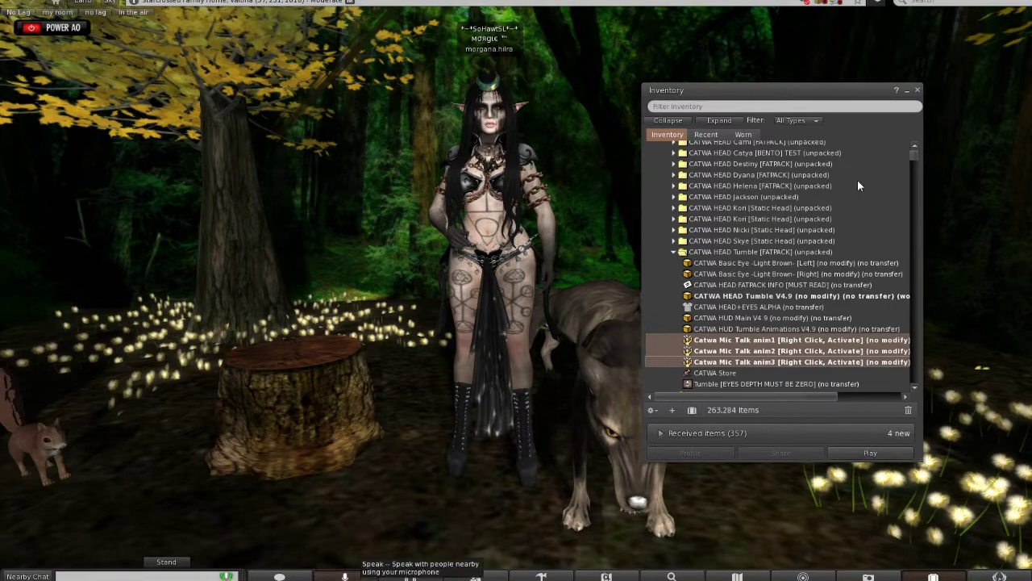
key(ctrl+w)
alt+click(493, 149)
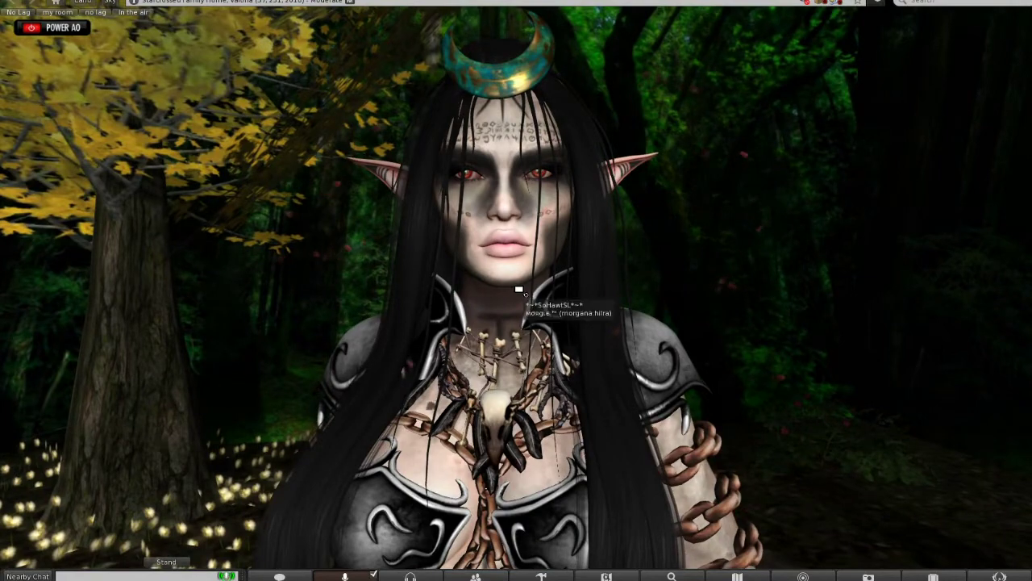
Pull the camera back from the face and reopen the Inventory at the CATWA HEAD Tumble folder.
scroll(519, 290, up, 3)
scroll(519, 288, up, 3)
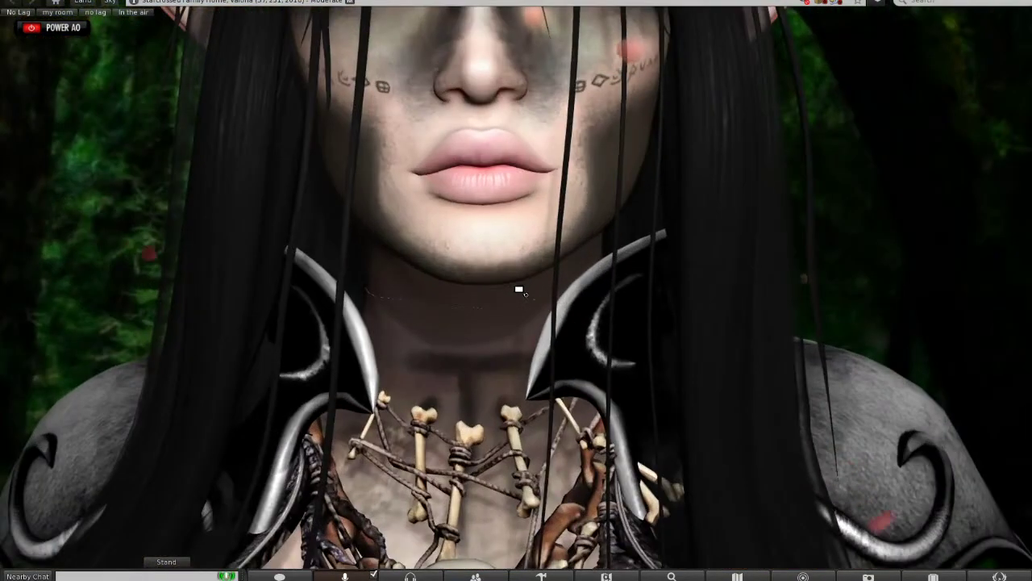
scroll(516, 292, up, 2)
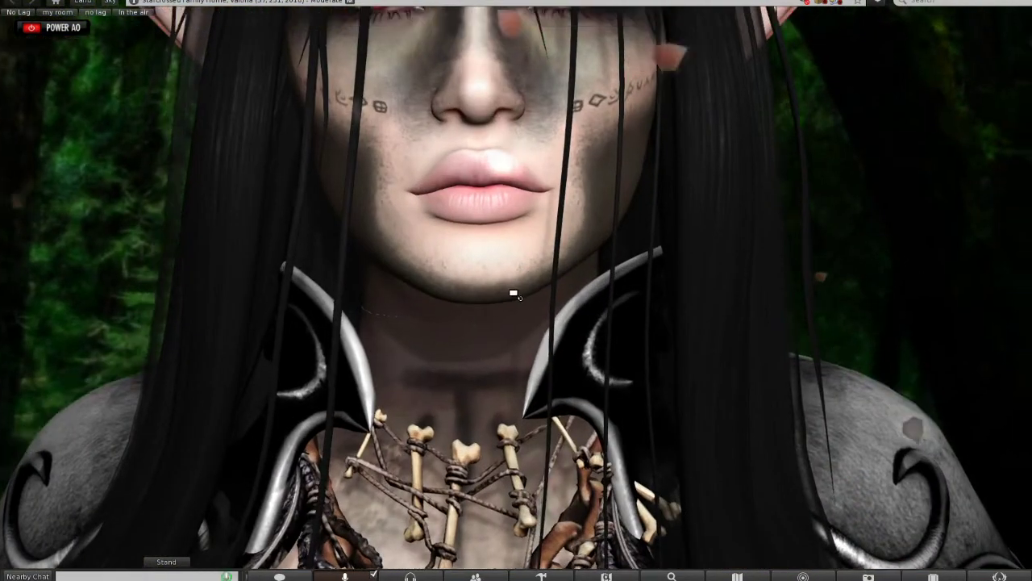
scroll(516, 294, down, 4)
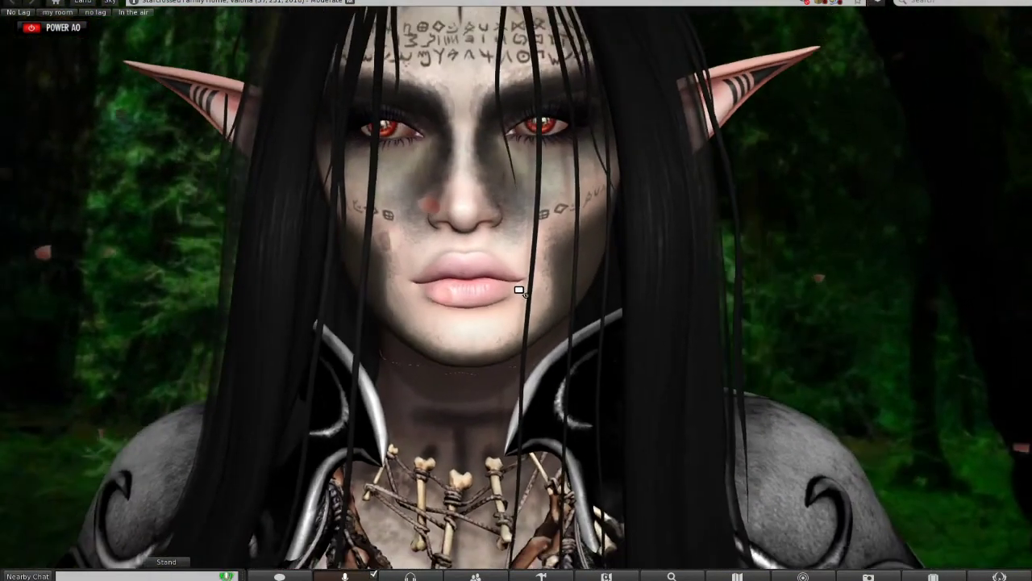
scroll(523, 293, down, 5)
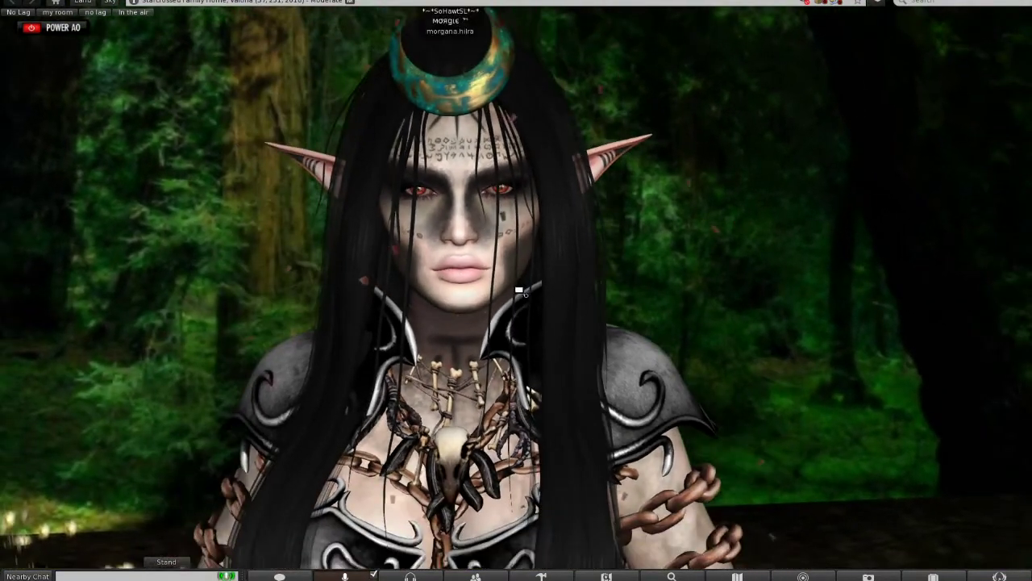
scroll(519, 291, down, 2)
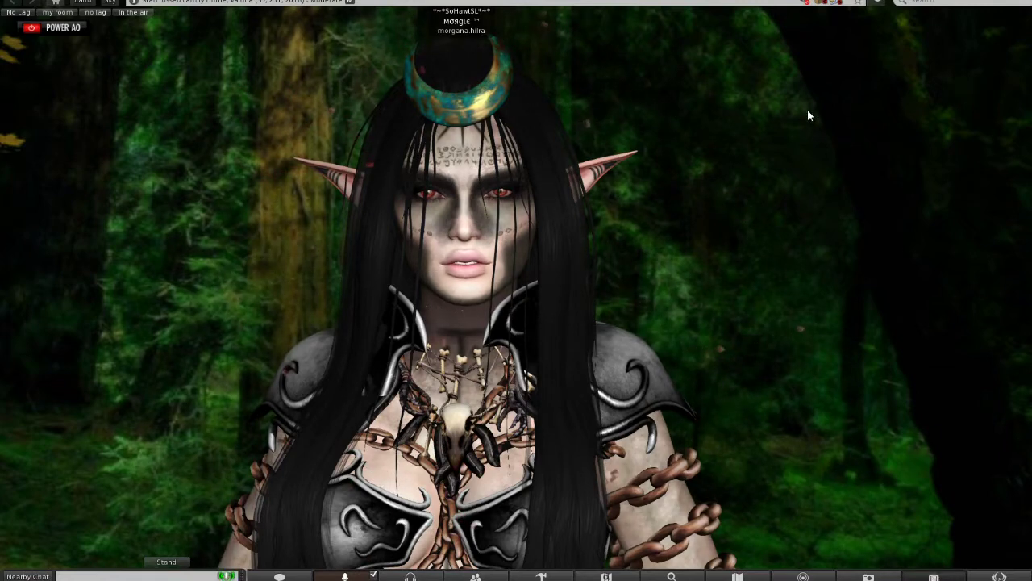
key(ctrl+i)
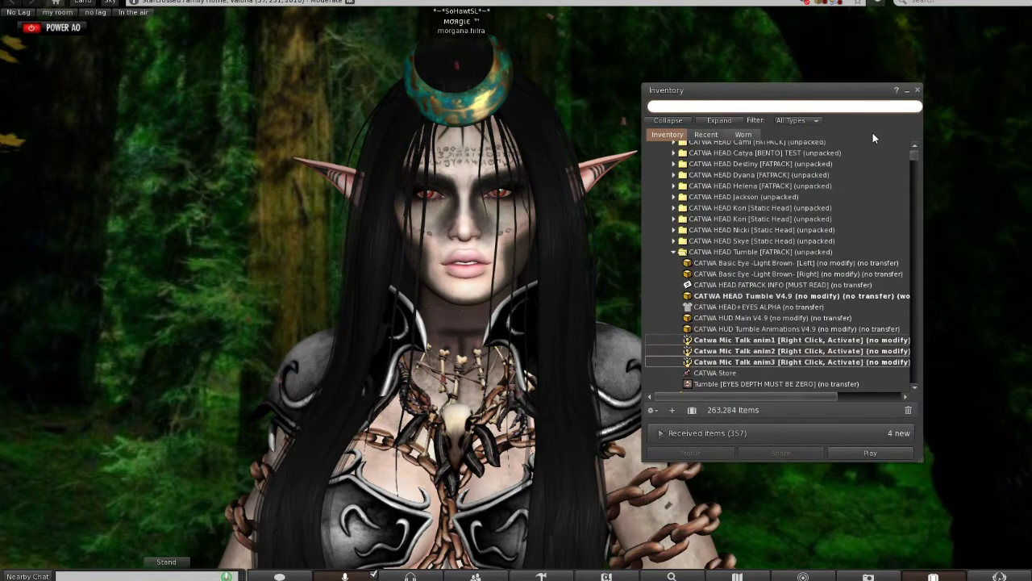
Switch the Inventory to the Worn tab to list only worn items.
click(750, 138)
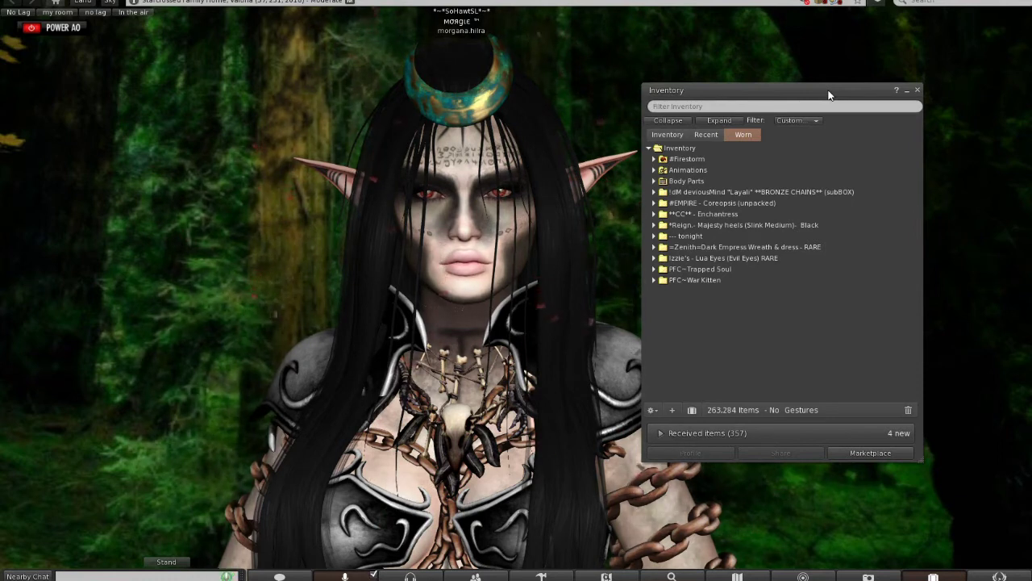
click(701, 227)
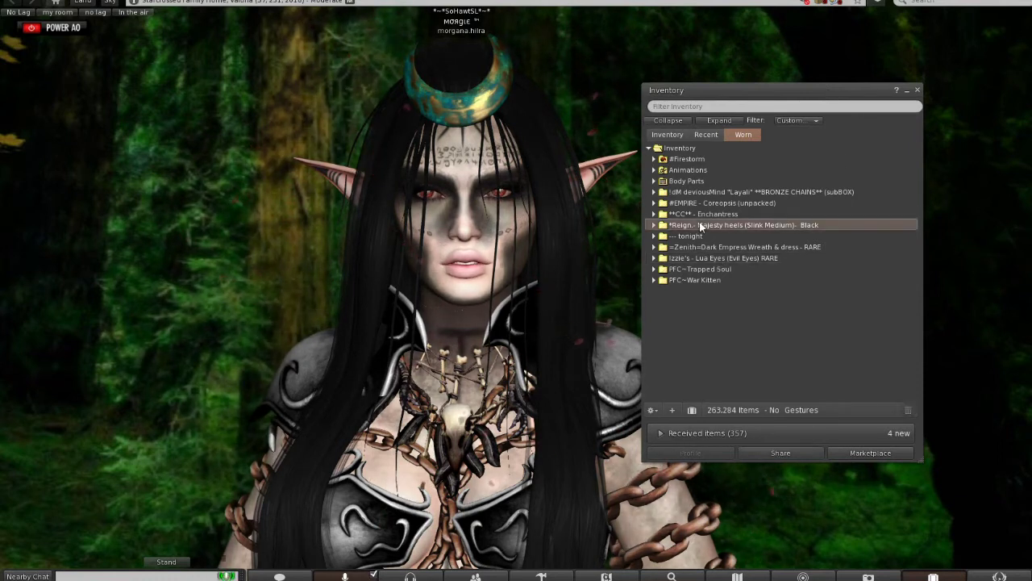
click(653, 225)
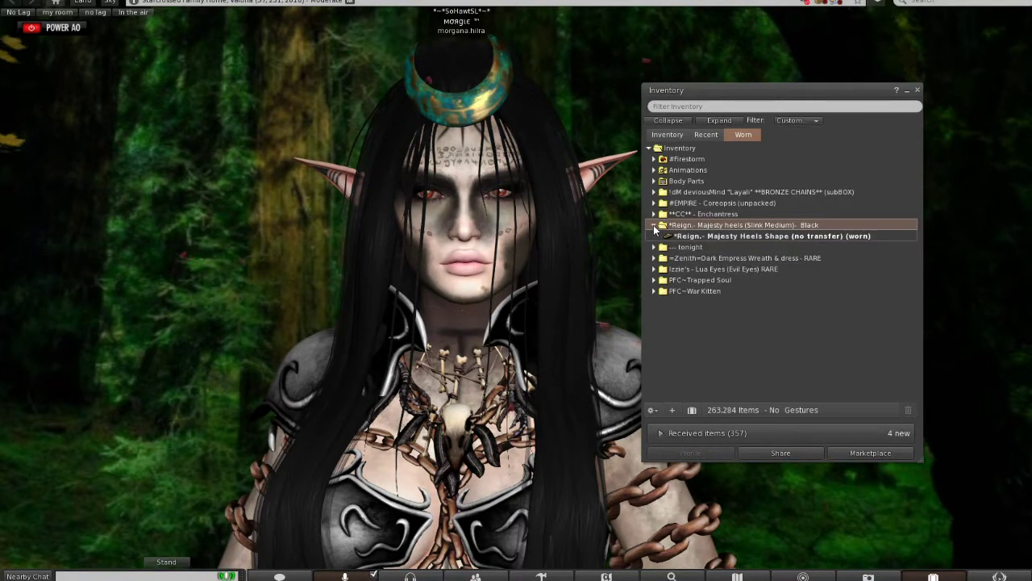
click(654, 226)
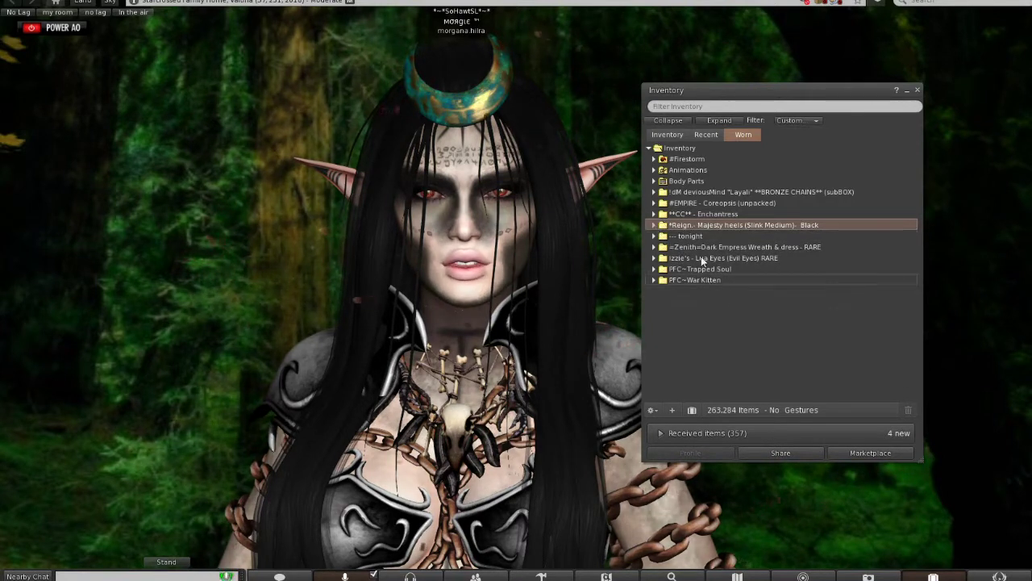
click(687, 204)
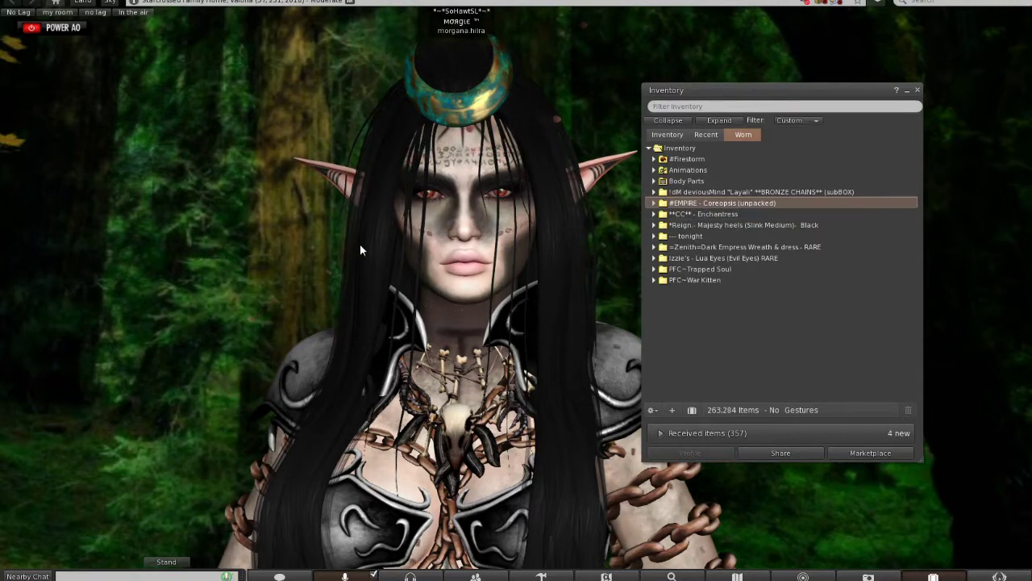
scroll(457, 375, down, 5)
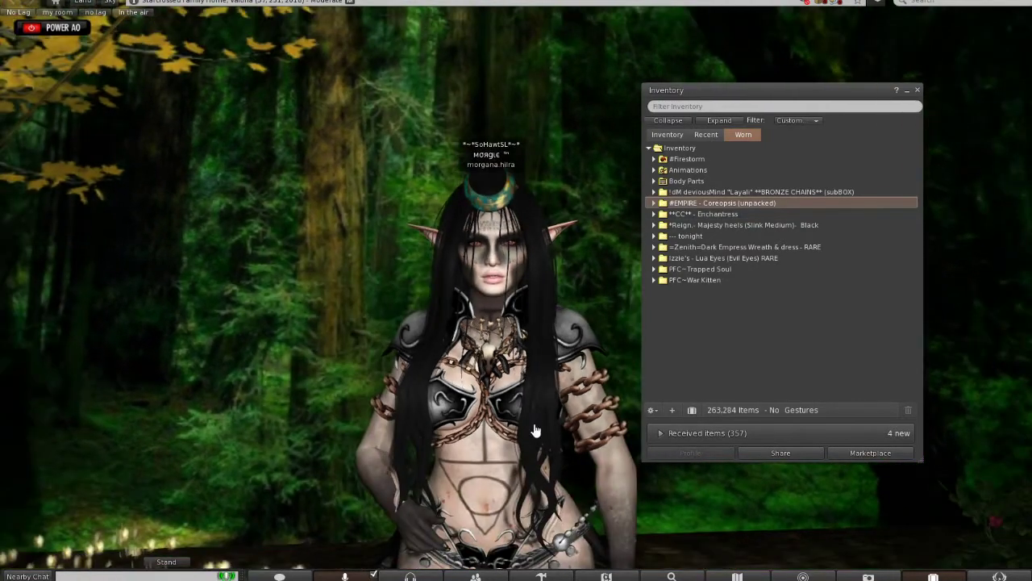
scroll(517, 287, down, 5)
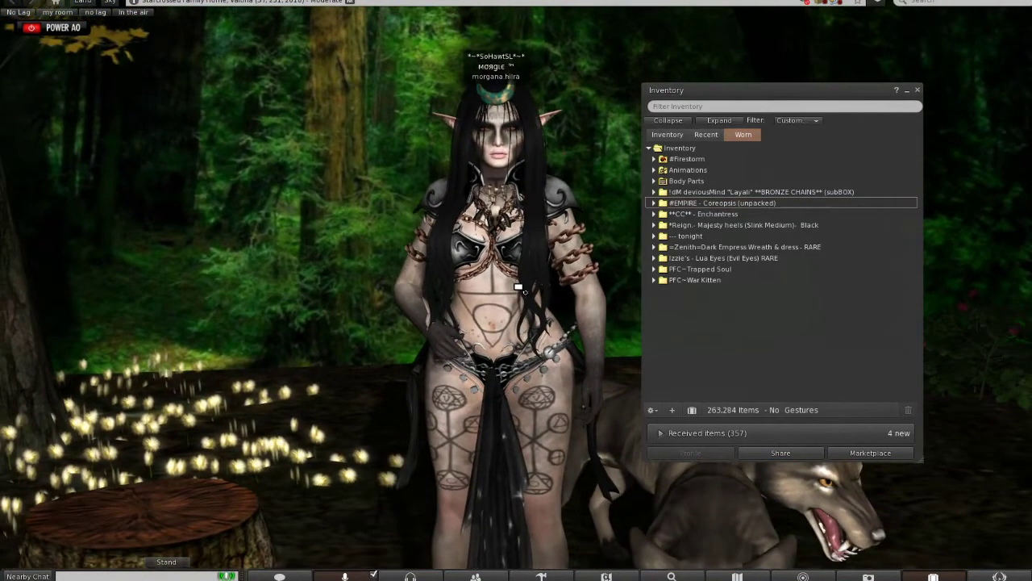
scroll(518, 286, down, 2)
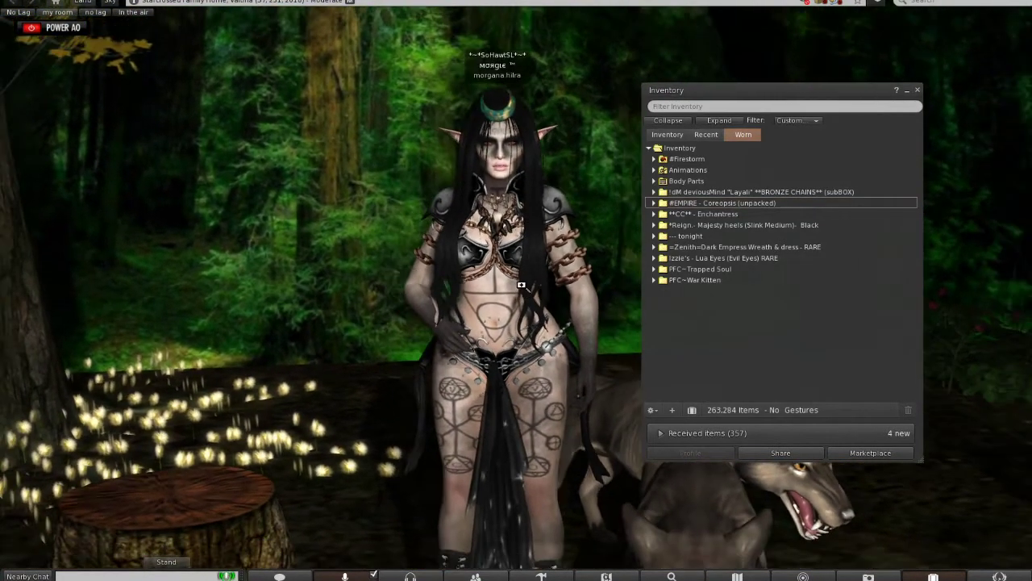
scroll(521, 290, down, 4)
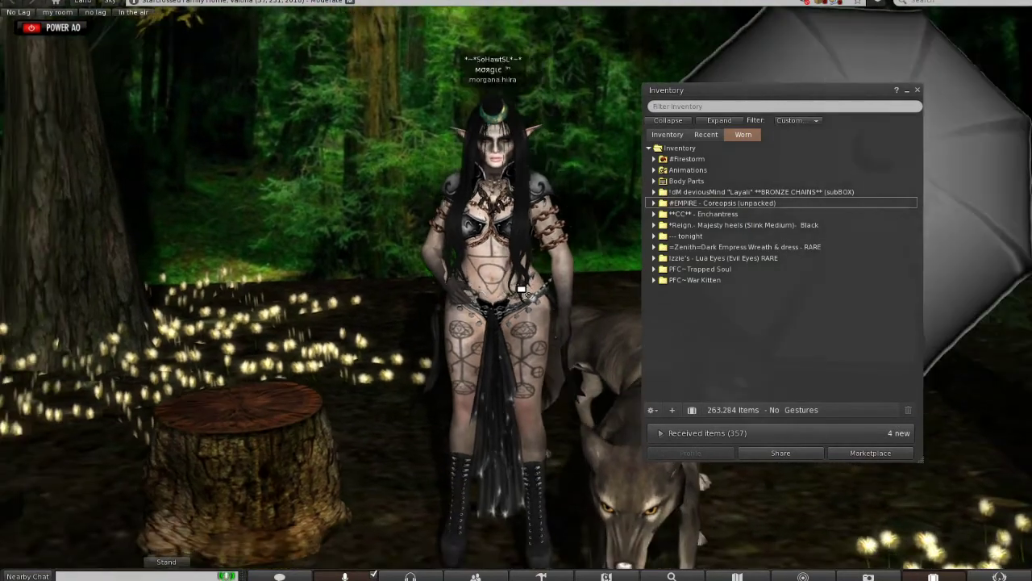
scroll(520, 289, down, 3)
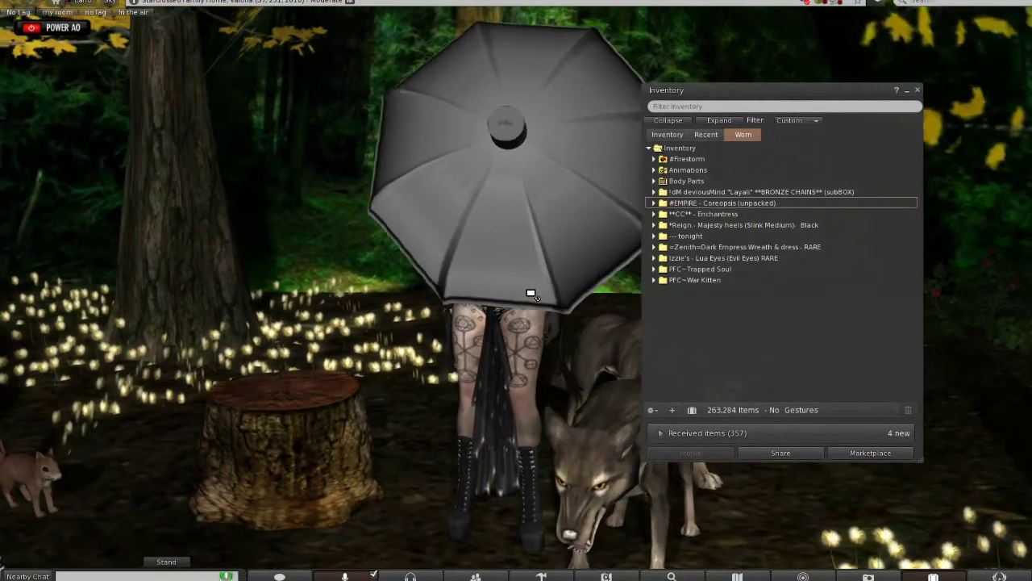
scroll(520, 289, up, 3)
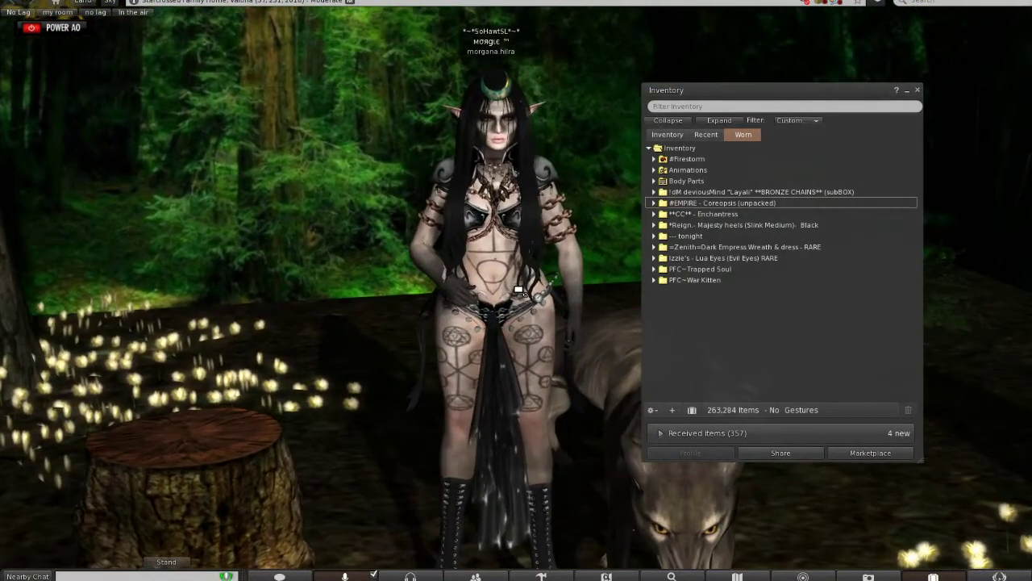
scroll(522, 292, down, 3)
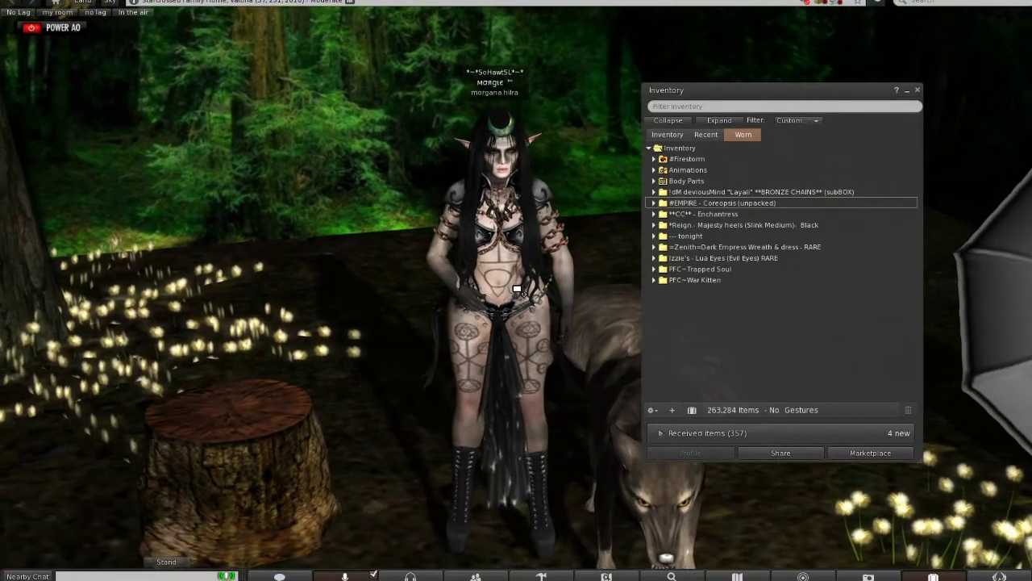
scroll(520, 289, up, 2)
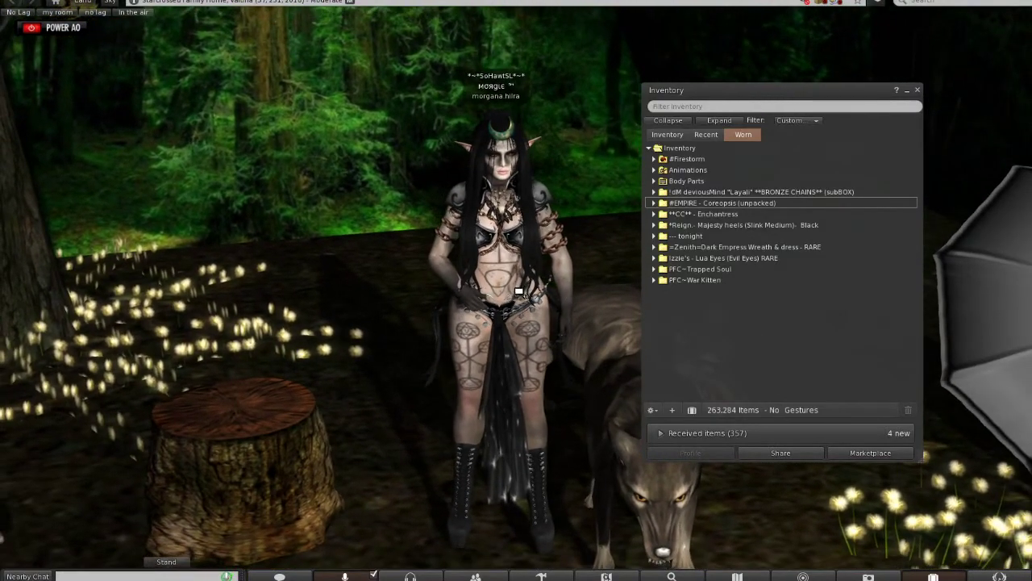
scroll(520, 292, up, 5)
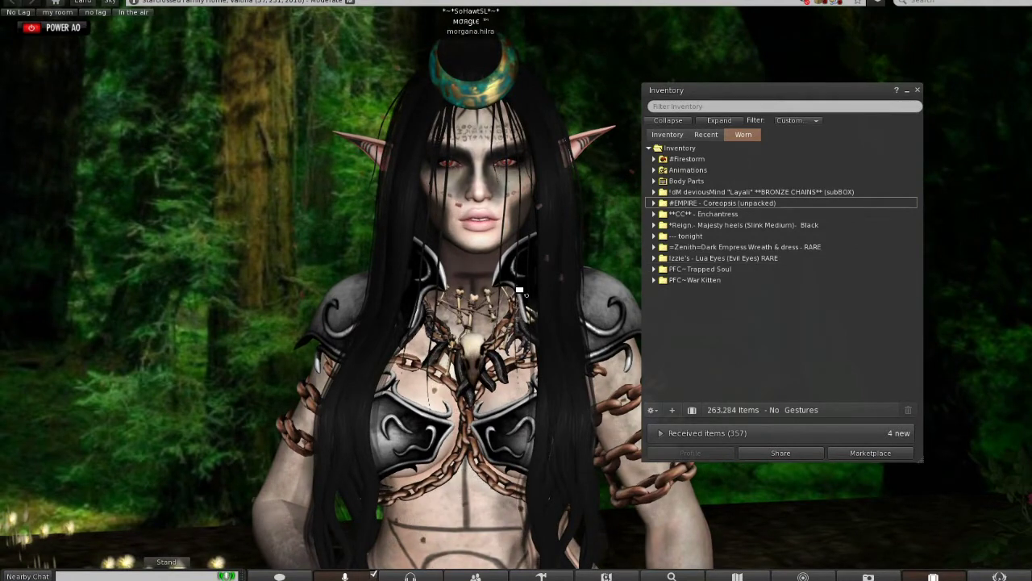
Zoom the camera in toward a close-up of the avatar's face.
scroll(520, 291, up, 5)
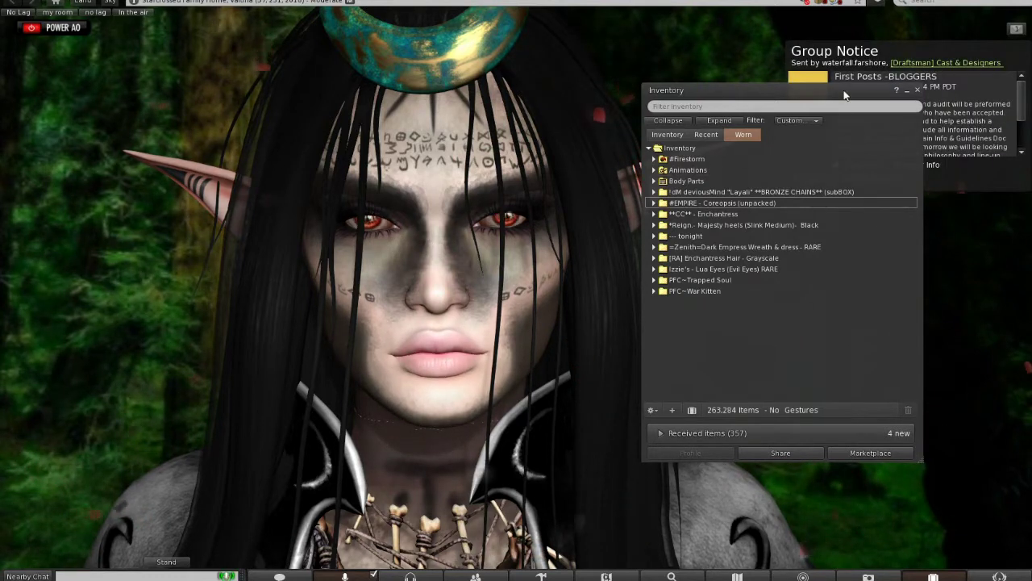
Move the Inventory aside, accept the [Draftsman] - Blogger Info attachment, and dismiss the group notice.
mouse_move(843, 90)
mouse_down()
mouse_move(919, 221)
mouse_move(932, 218)
mouse_up()
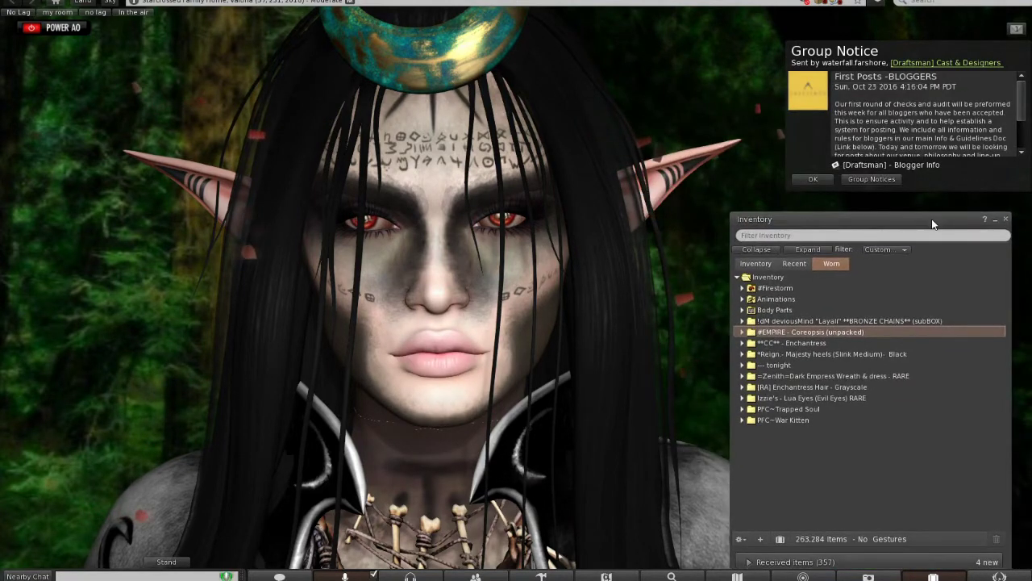
click(914, 165)
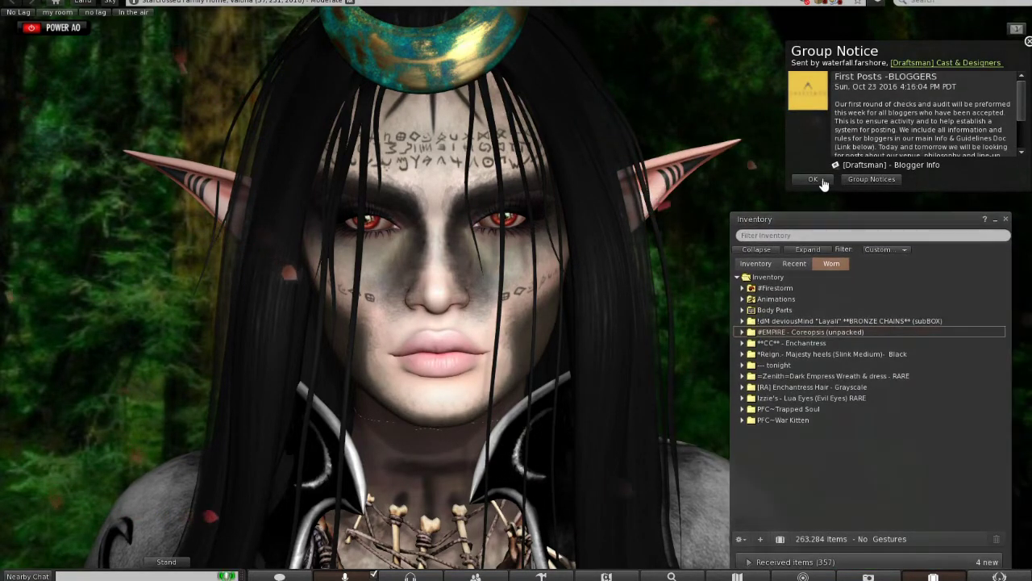
click(813, 217)
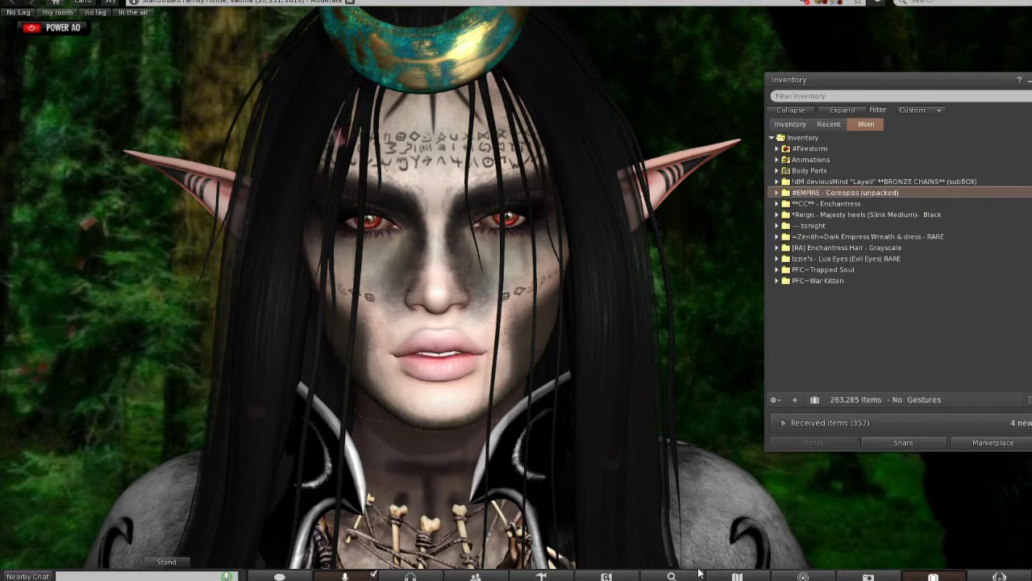
Orbit over the chest and arm, then zoom out to a full-body view beside the wolf.
scroll(569, 385, down, 5)
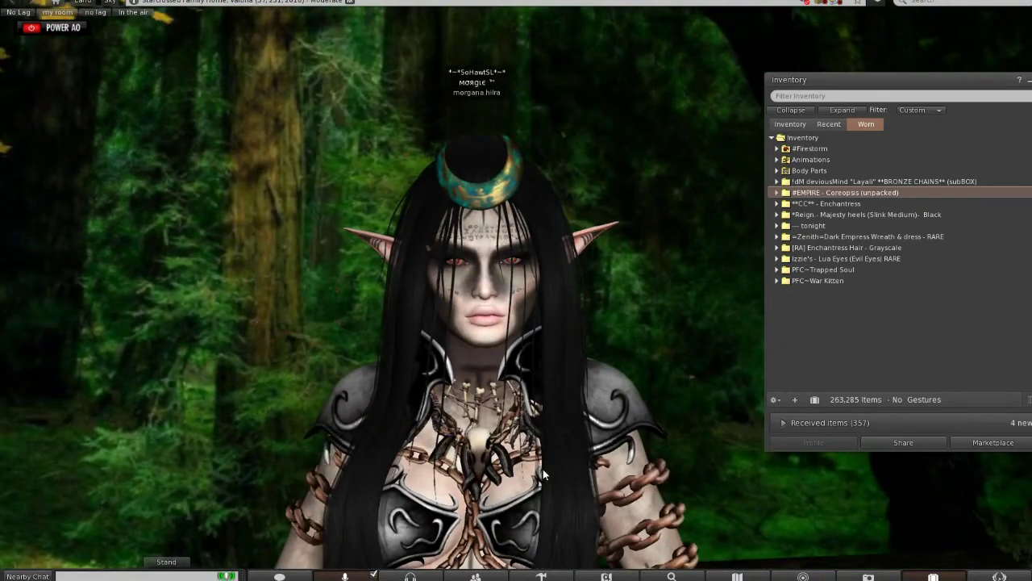
mouse_move(532, 502)
mouse_down()
mouse_move(520, 300)
mouse_move(604, 286)
mouse_up()
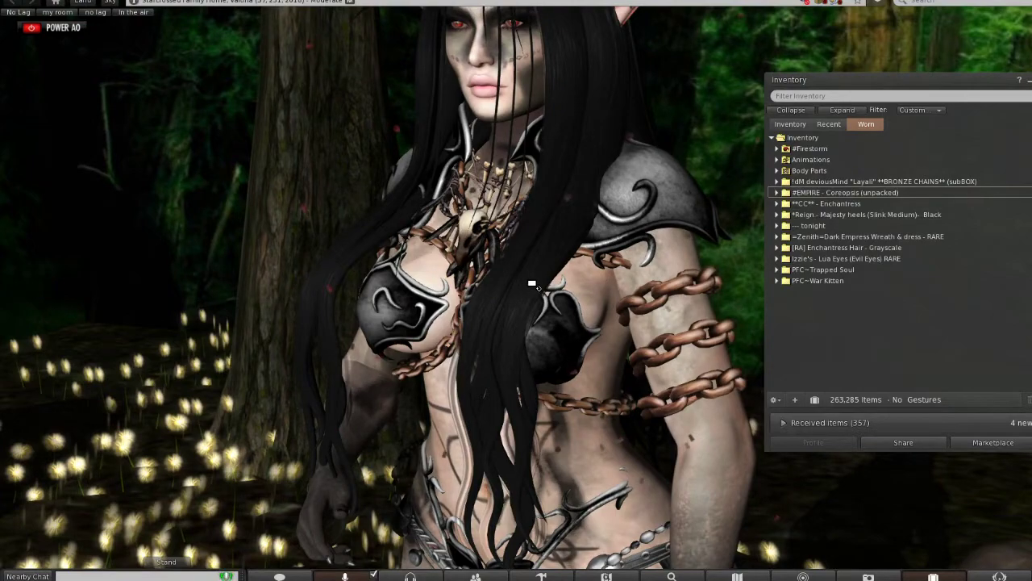
mouse_move(532, 284)
mouse_down()
mouse_move(510, 289)
mouse_move(562, 288)
mouse_move(522, 293)
mouse_up()
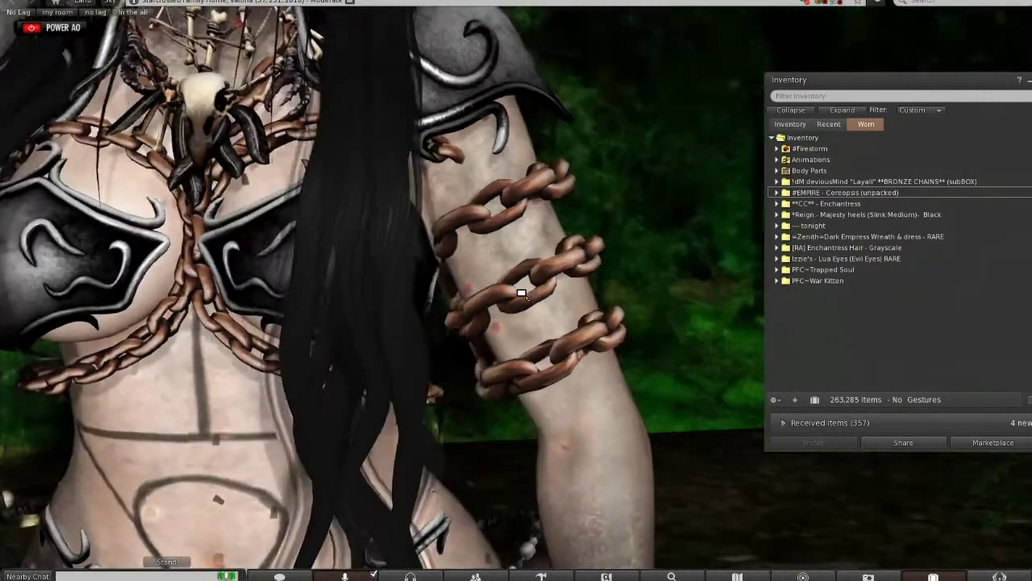
scroll(521, 294, down, 10)
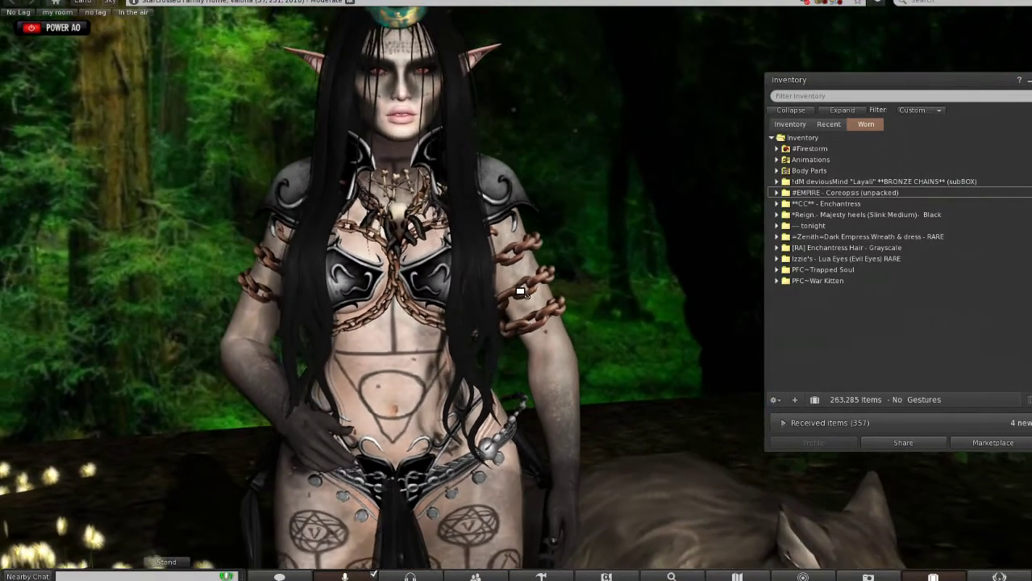
scroll(520, 291, down, 5)
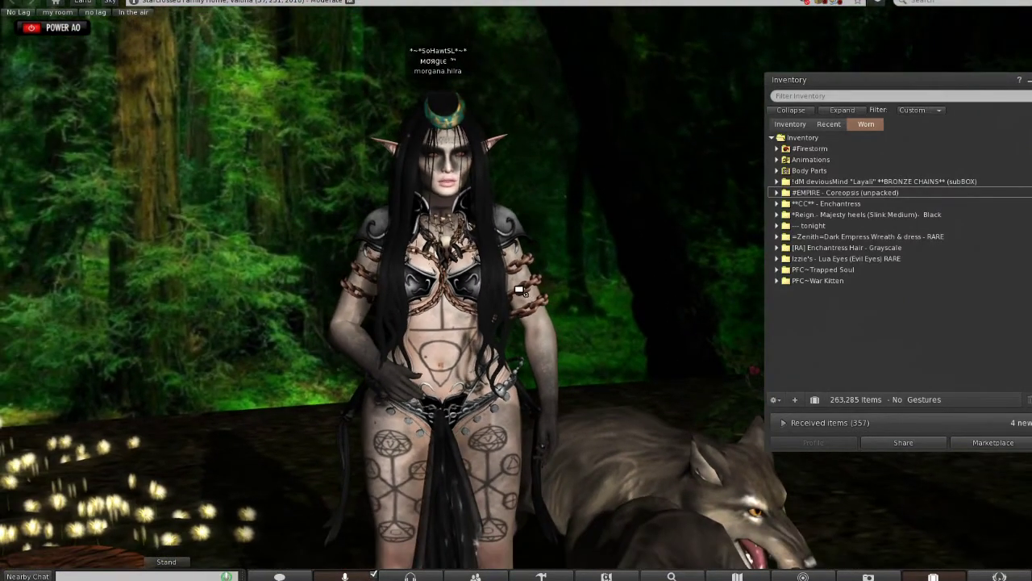
scroll(520, 290, down, 5)
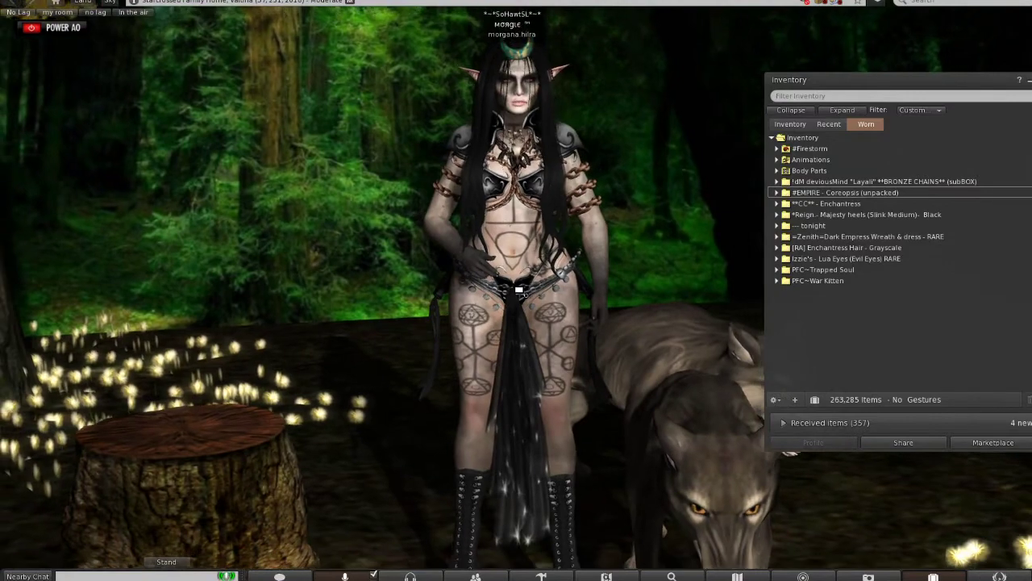
scroll(520, 291, down, 2)
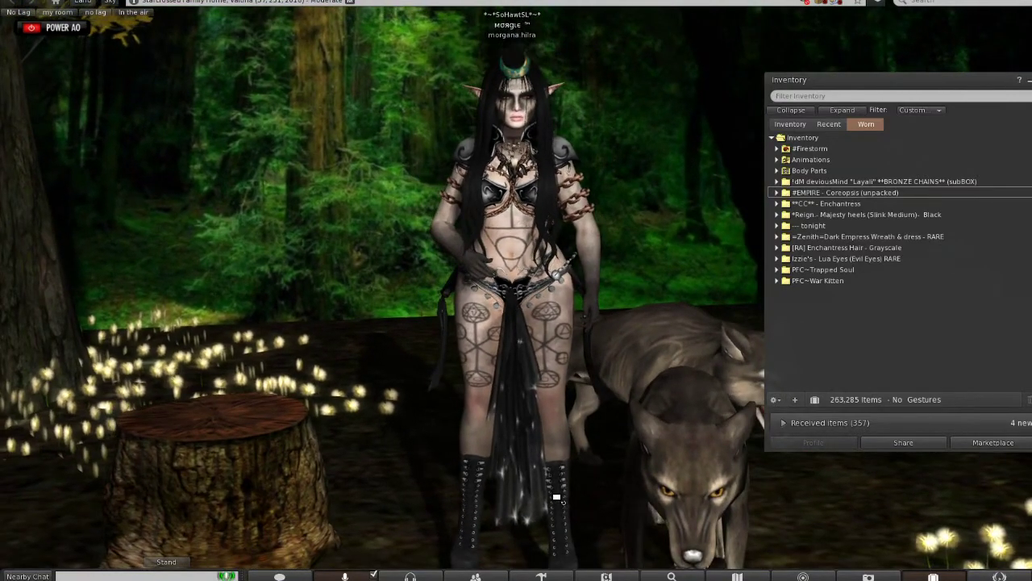
Zoom in on the black platform boots and circle them round to the stump and wolf's head.
scroll(518, 287, up, 8)
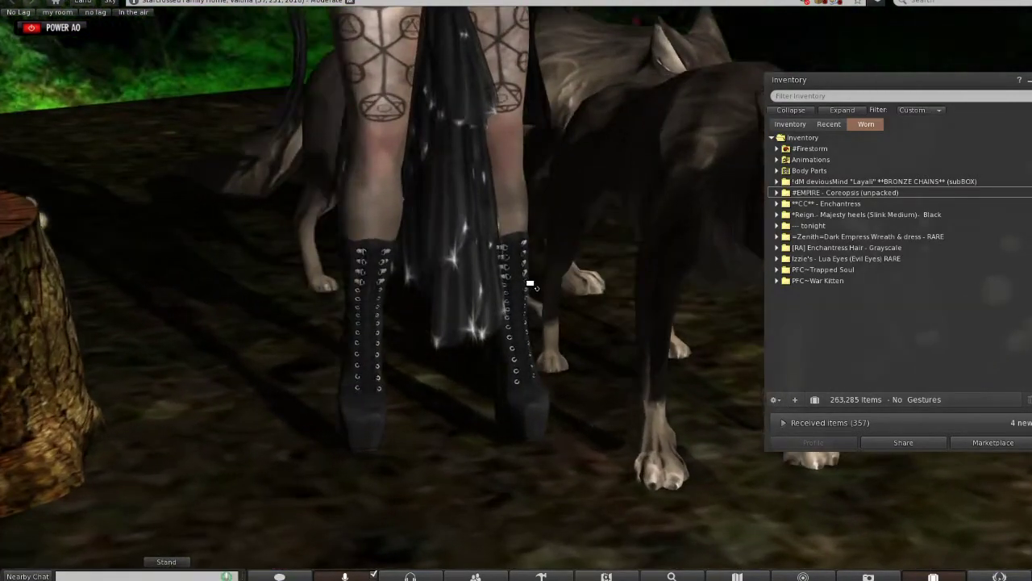
scroll(528, 283, up, 4)
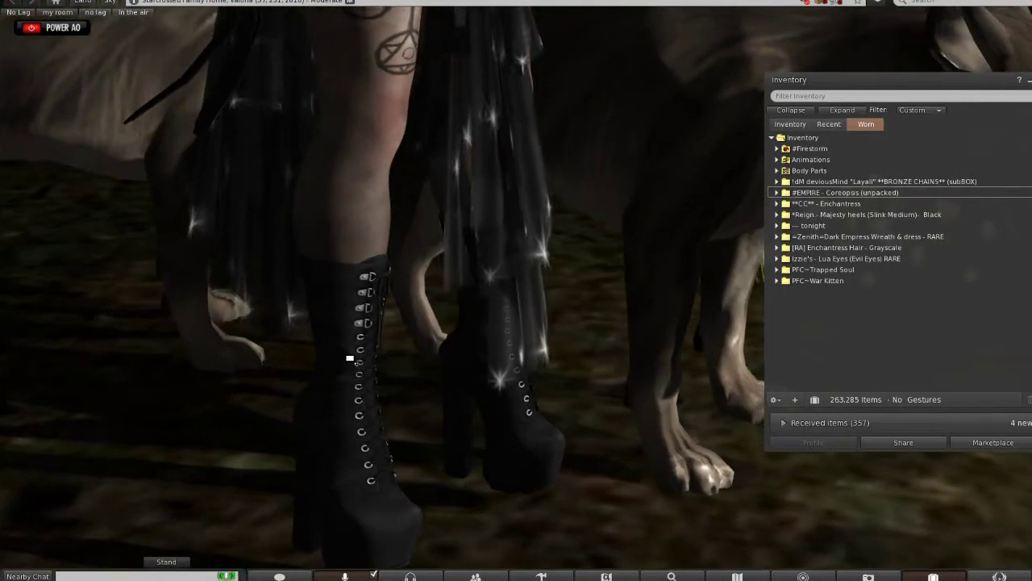
scroll(527, 288, up, 3)
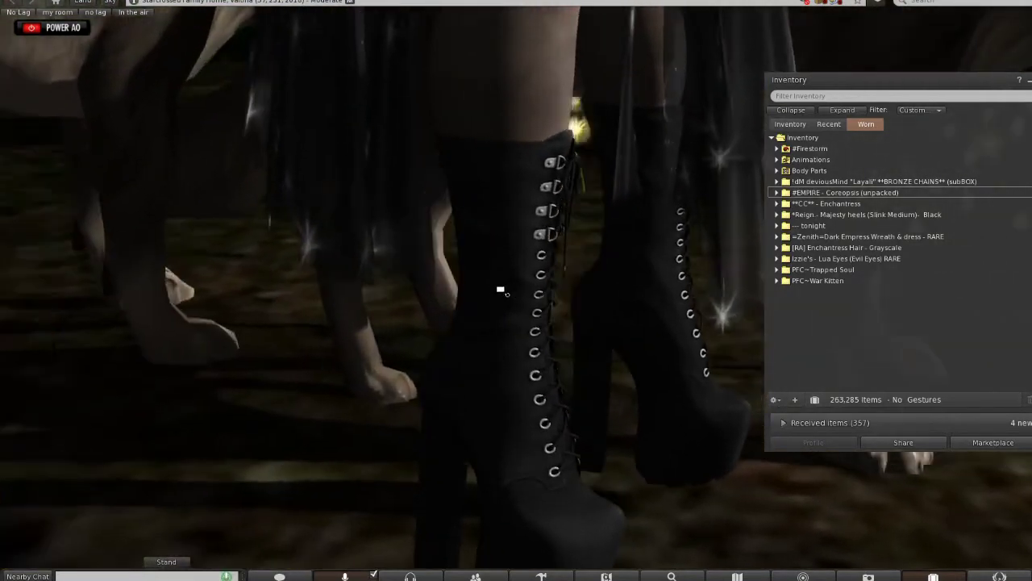
key(Left)
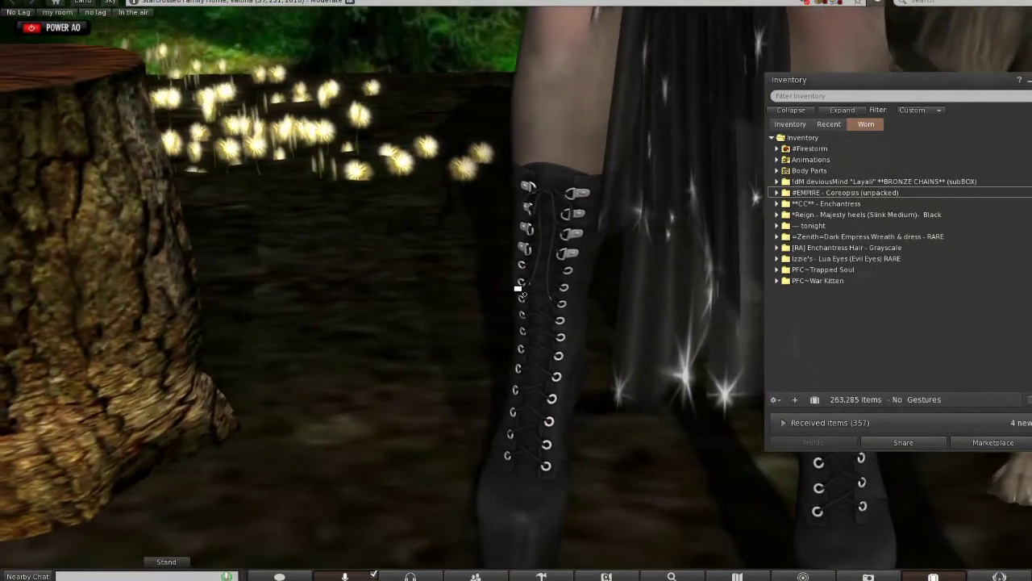
key(Left)
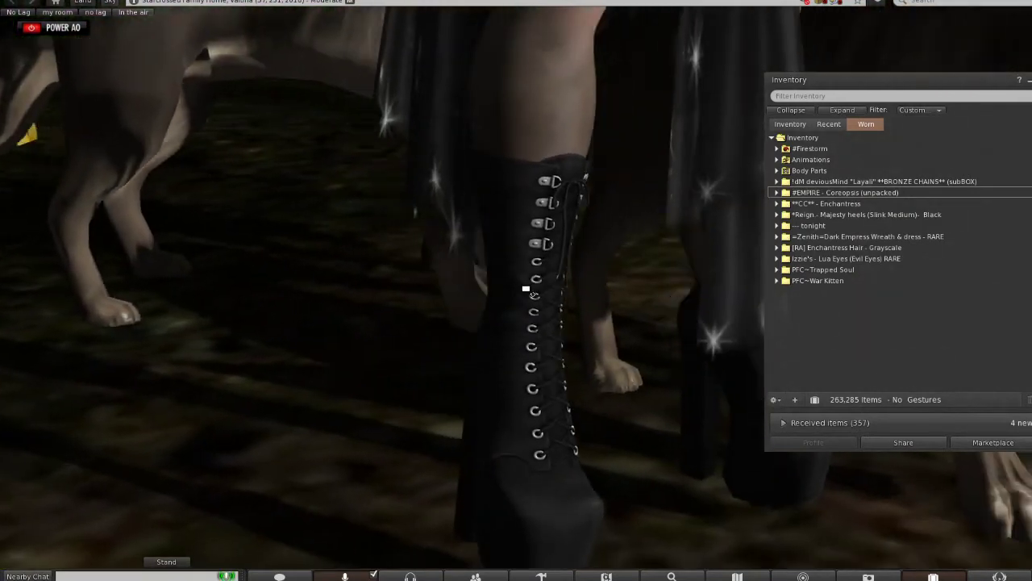
key(Left)
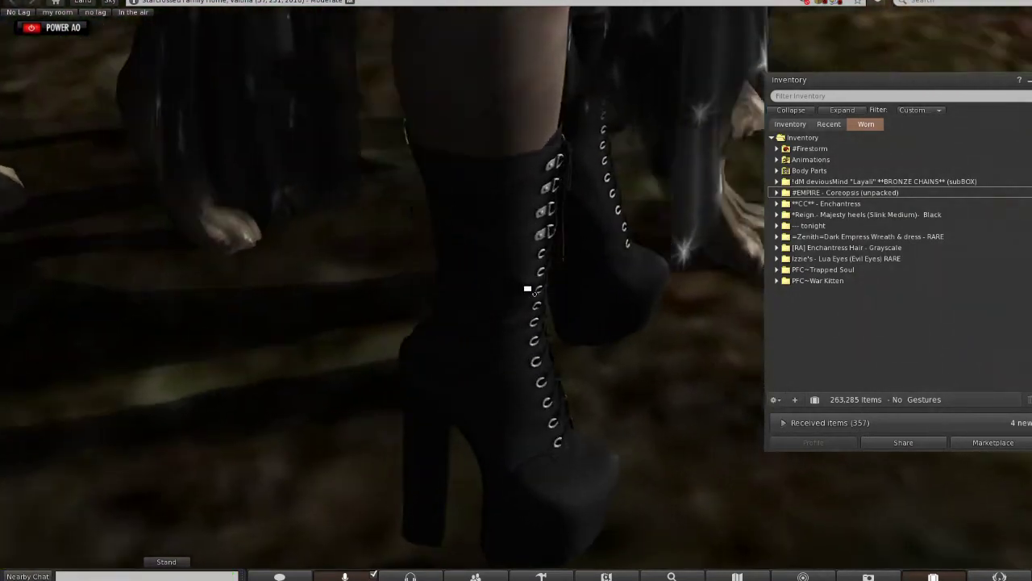
key(Left)
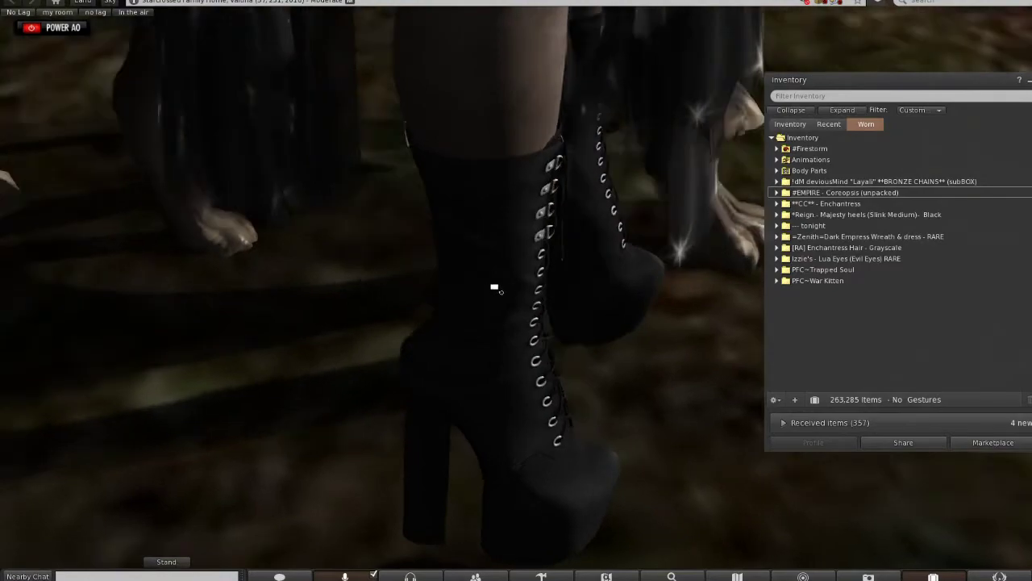
key(Left)
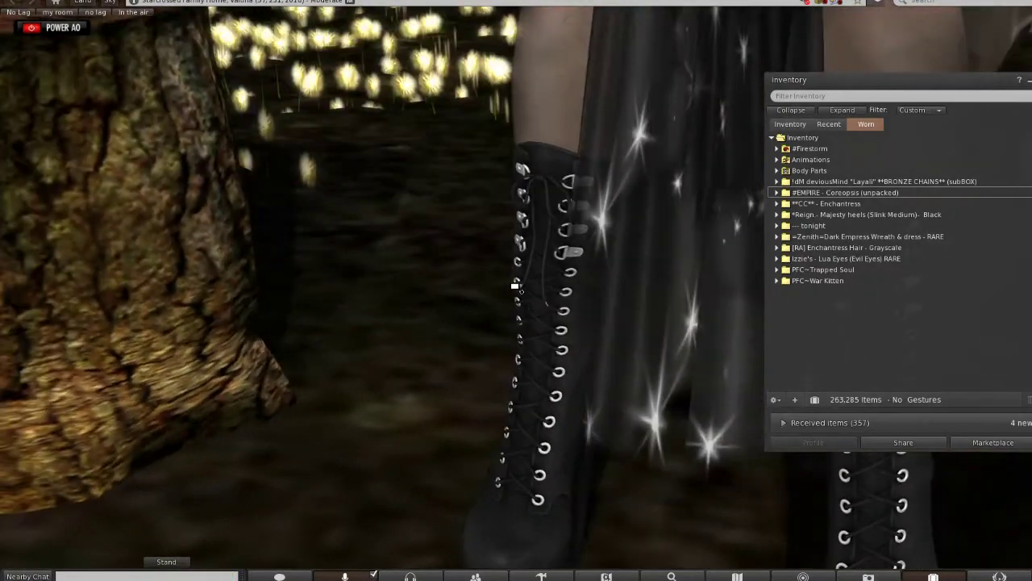
key(Left)
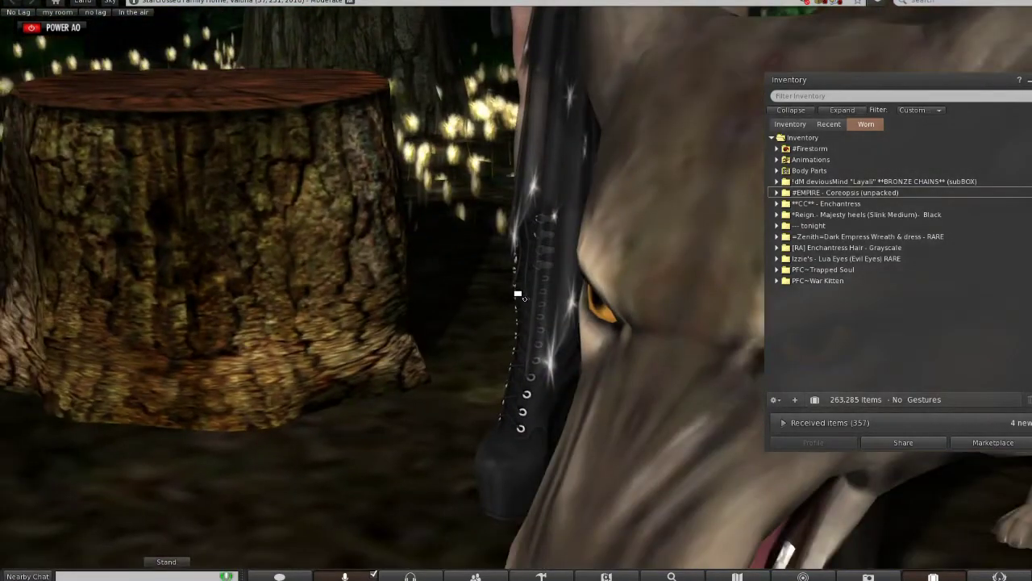
scroll(518, 295, down, 5)
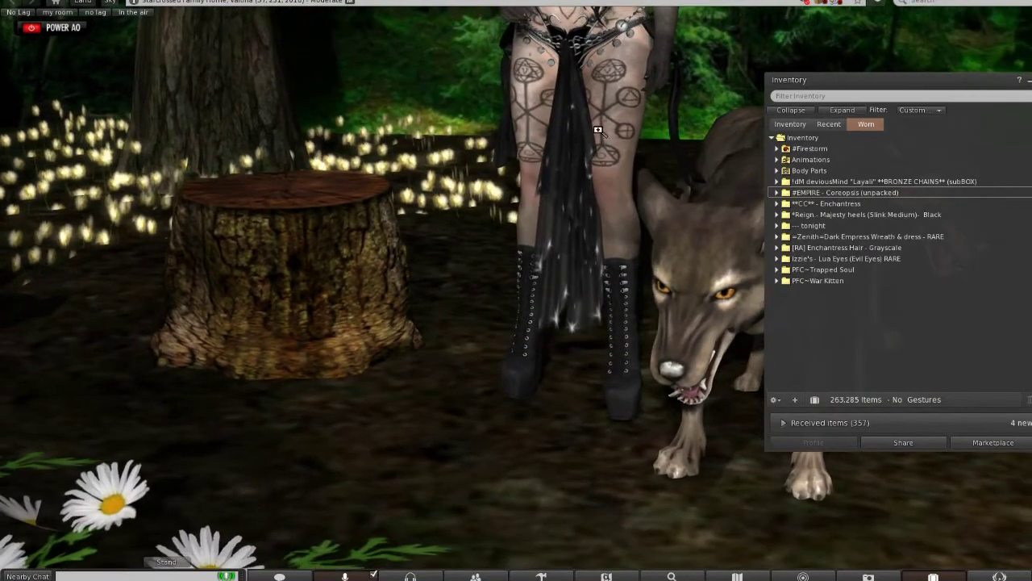
Circle the camera fully around the avatar, ending on a front waist-up view against the forest.
scroll(525, 295, down, 5)
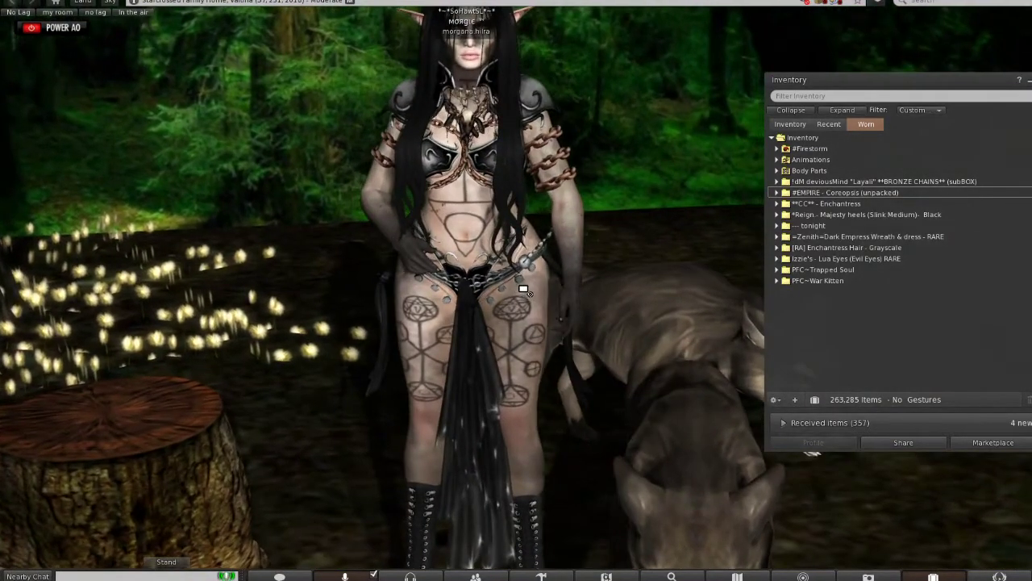
key(Left)
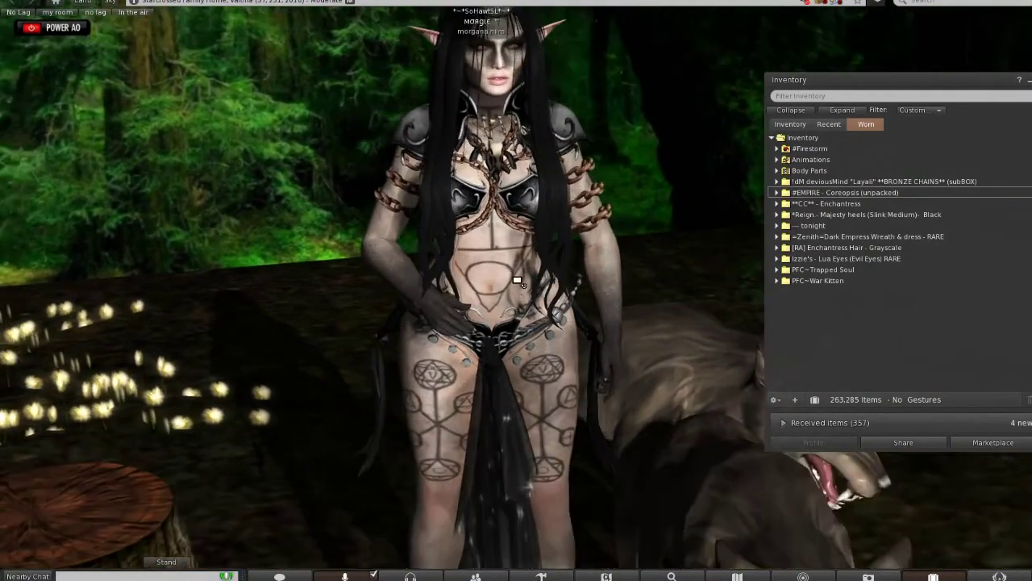
scroll(516, 281, up, 5)
key(Left)
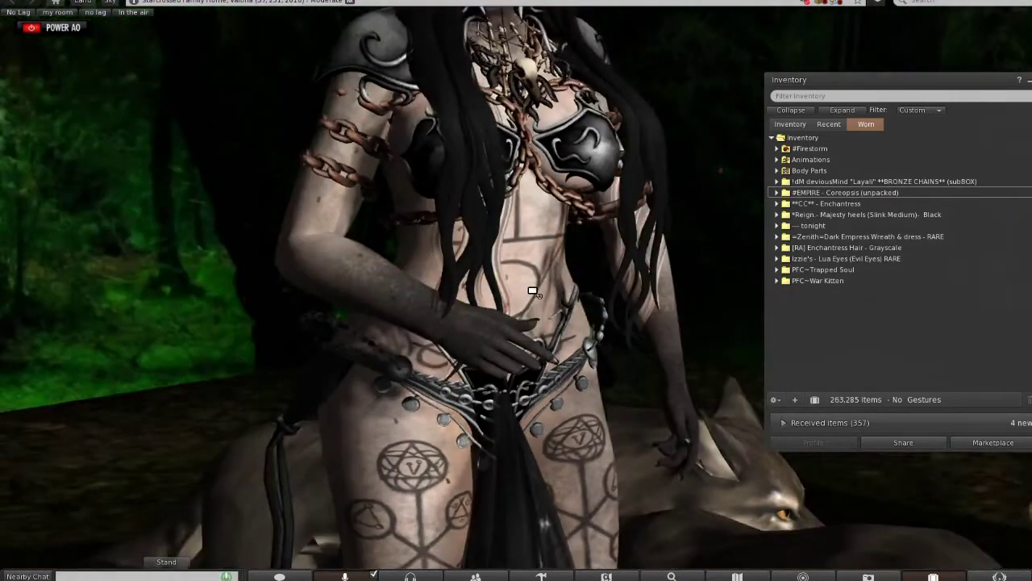
key(Left)
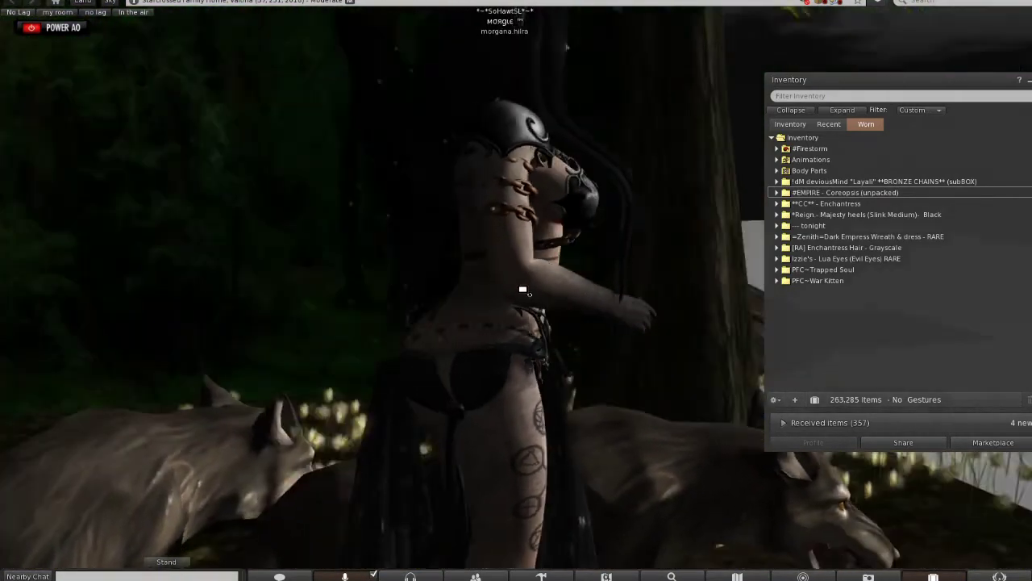
key(Left)
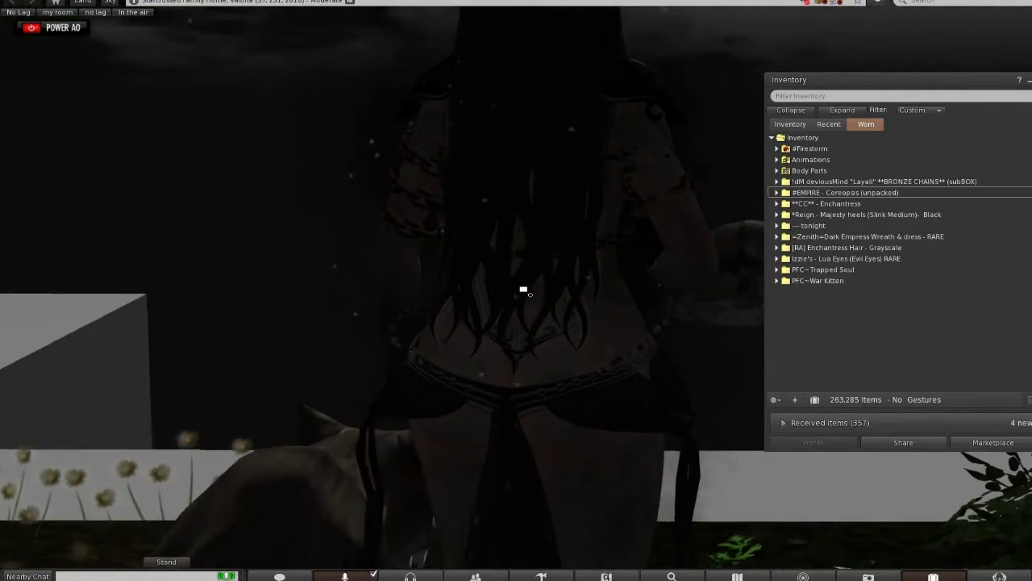
key(Left)
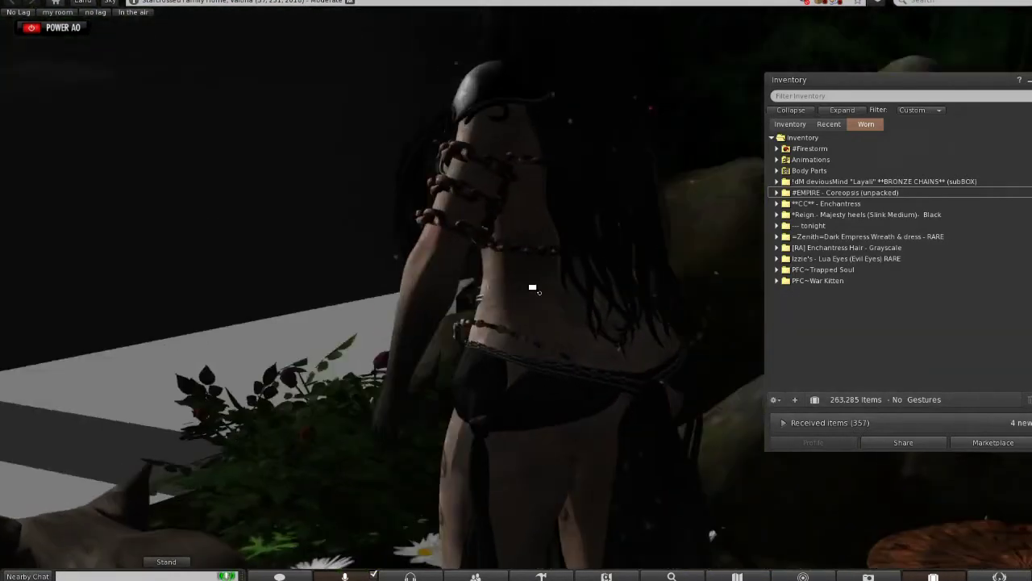
scroll(539, 301, down, 5)
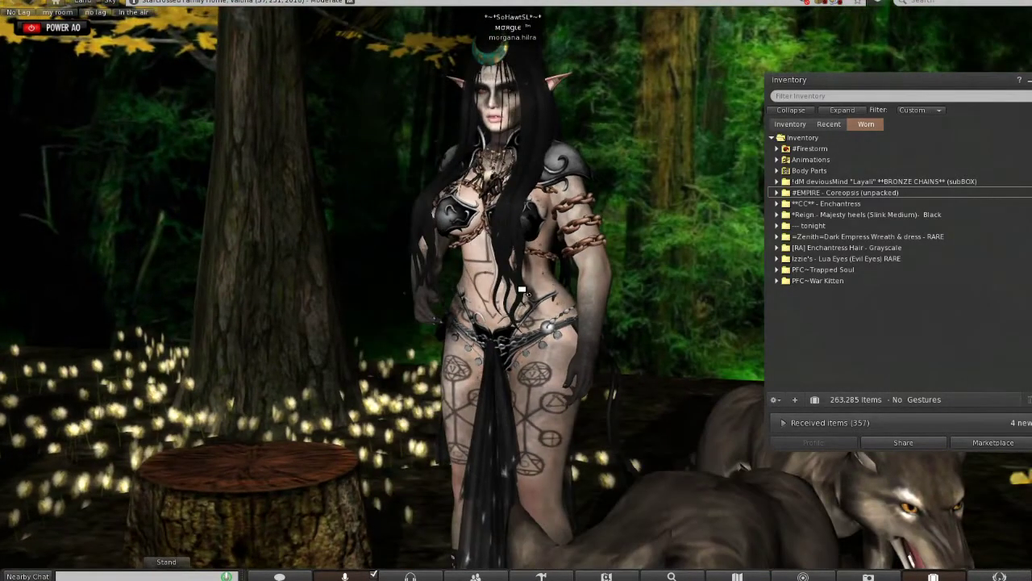
scroll(522, 291, up, 5)
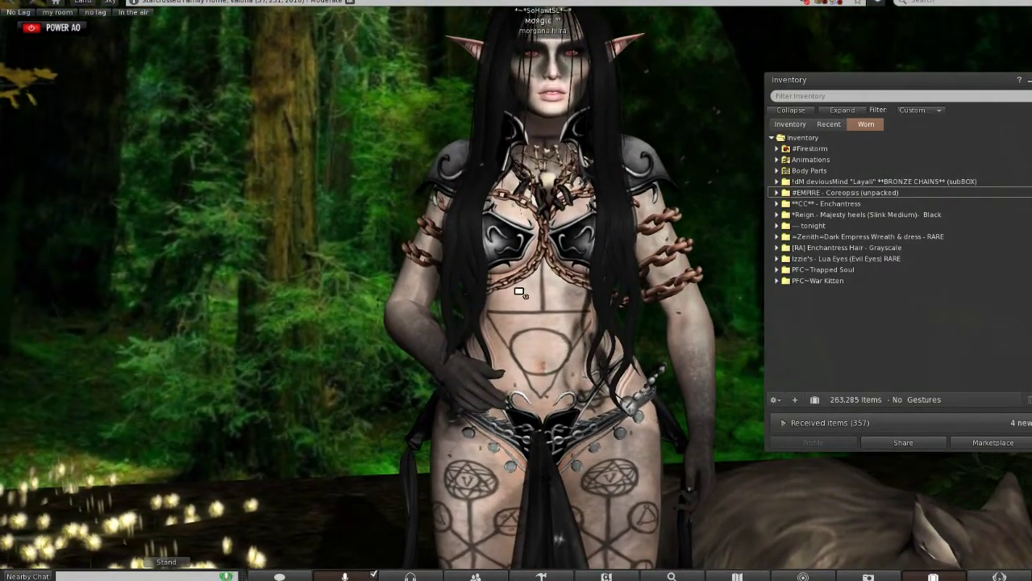
Zoom in to a close-up of the elf's tattooed face and red eyes, then close the inventory.
scroll(520, 293, up, 5)
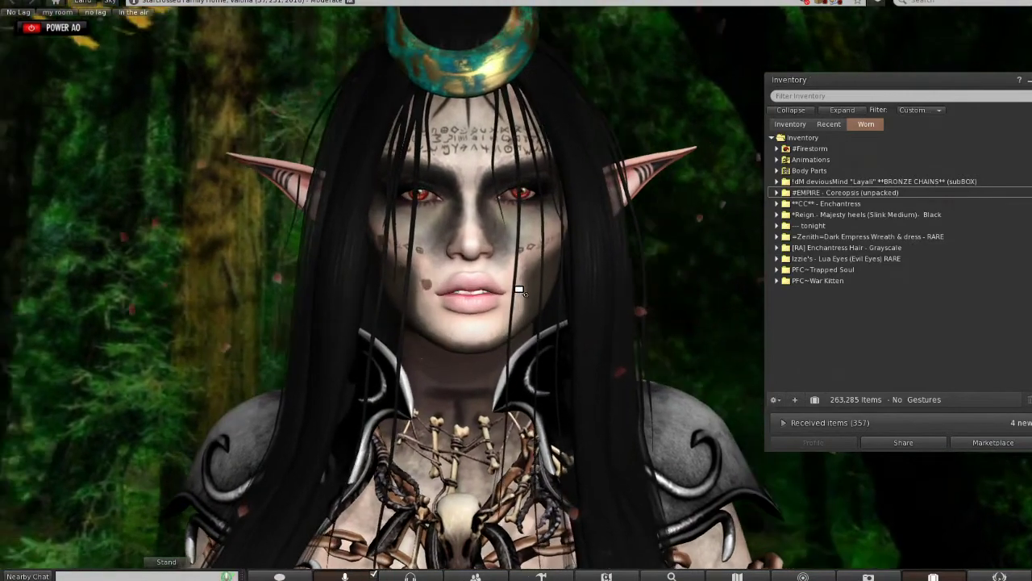
scroll(516, 292, up, 4)
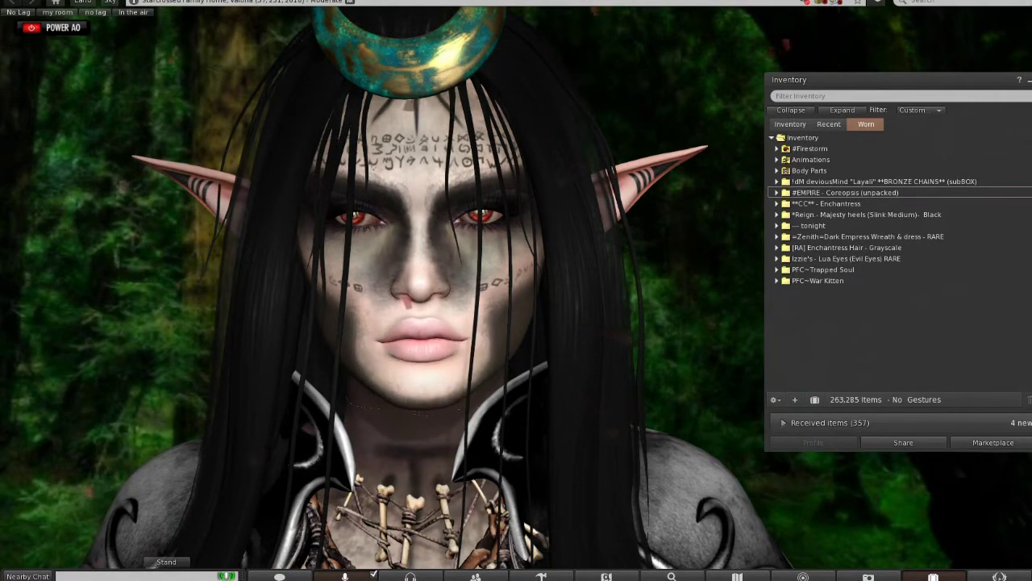
click(933, 576)
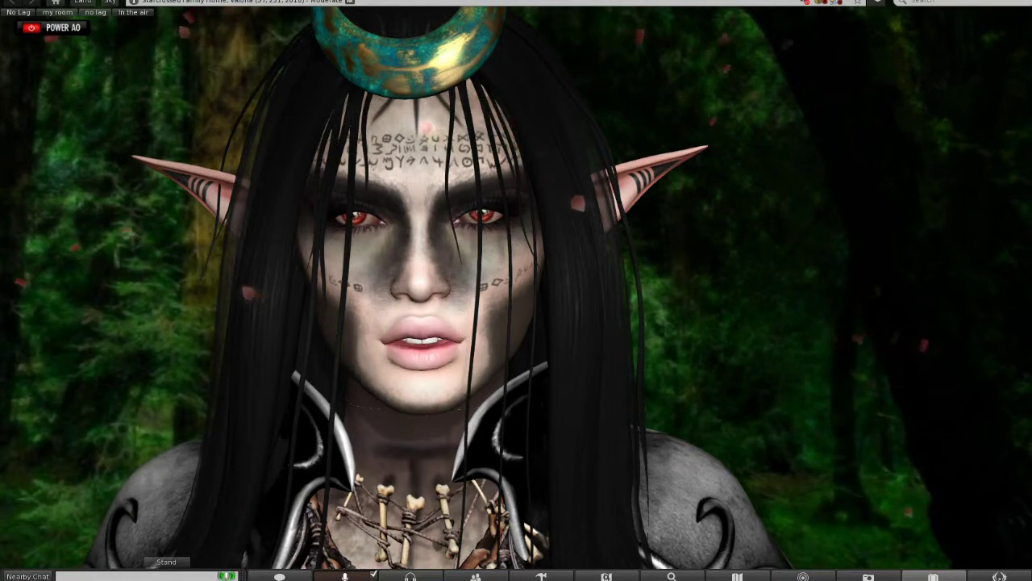
Refocus the camera on the elf avatar's shoulder.
alt+click(699, 518)
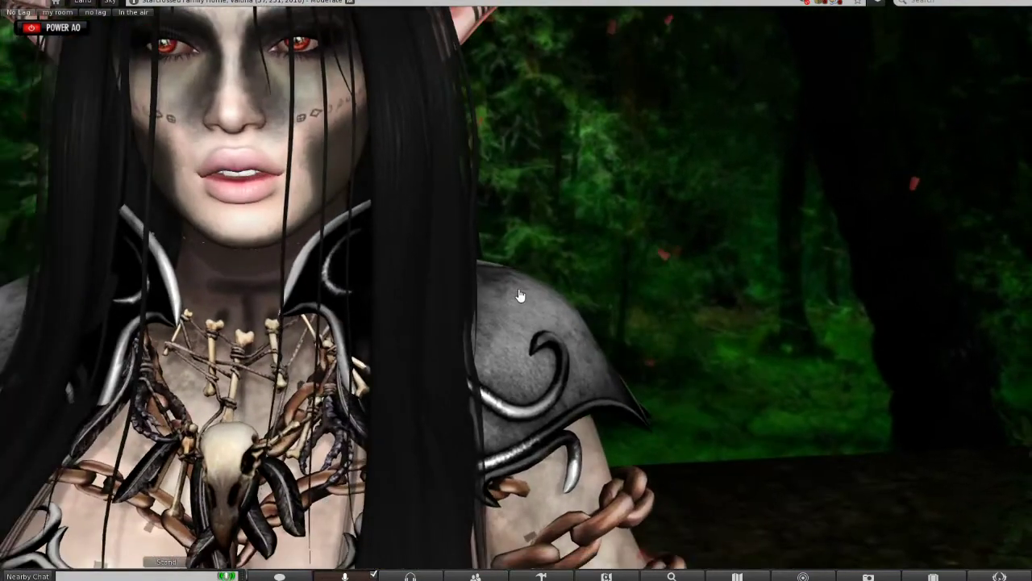
Zoom out slightly to frame the elf waist-up with crescent headpiece and chained armour.
scroll(520, 295, down, 5)
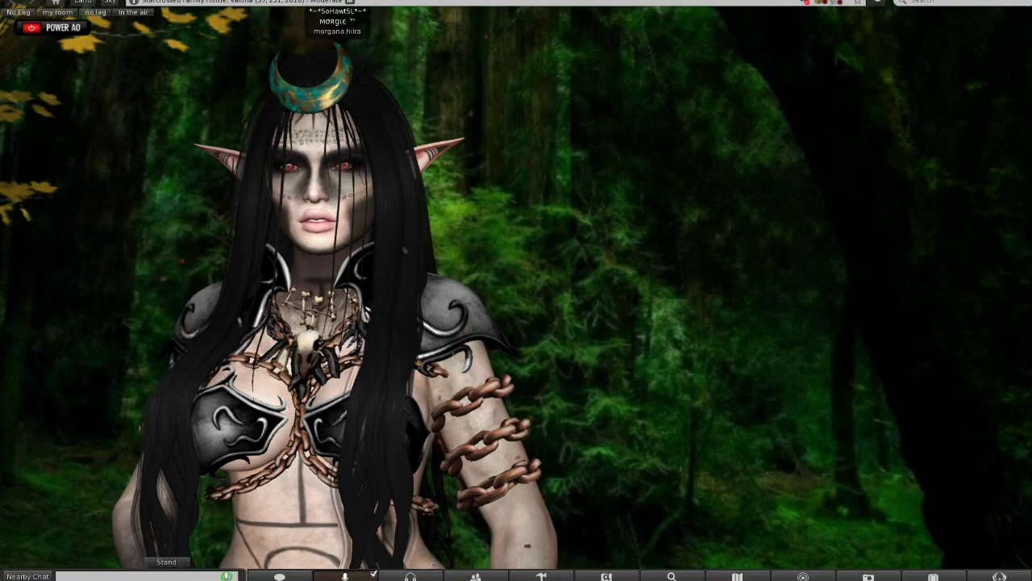
Reset to the full scene with the two wolves and stump, then zoom back to upper-body framing.
key(Escape)
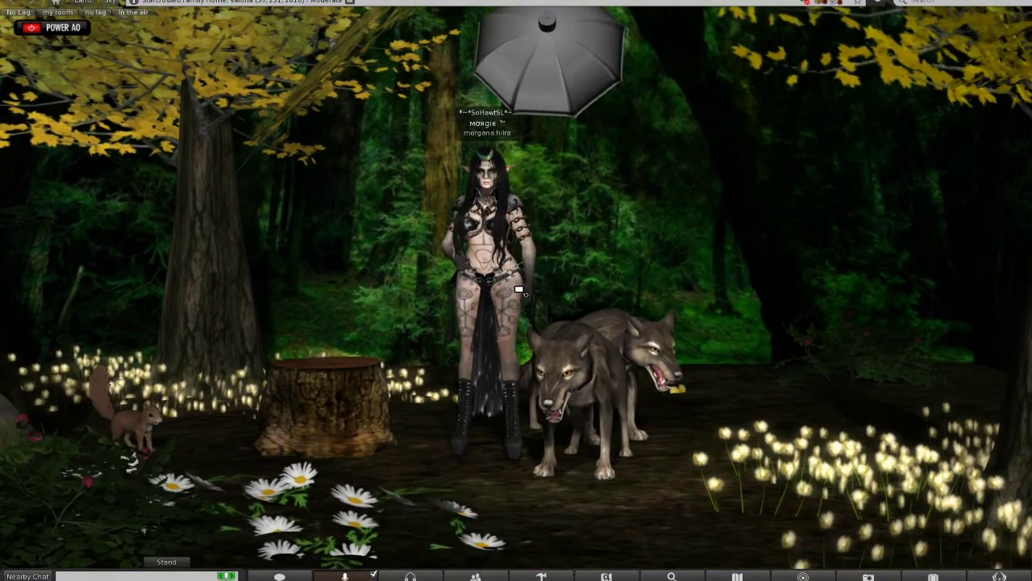
scroll(520, 291, up, 3)
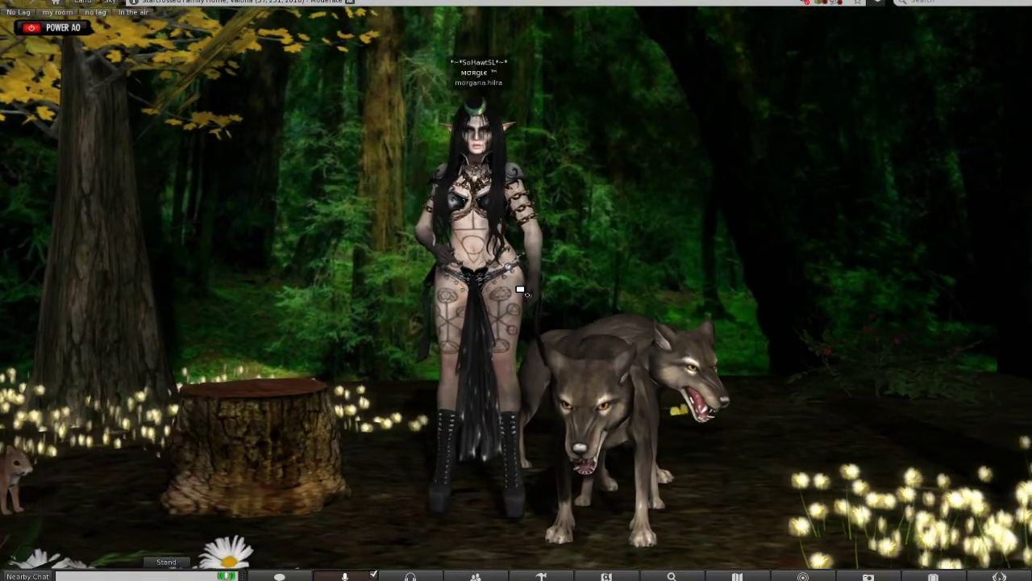
scroll(521, 291, down, 3)
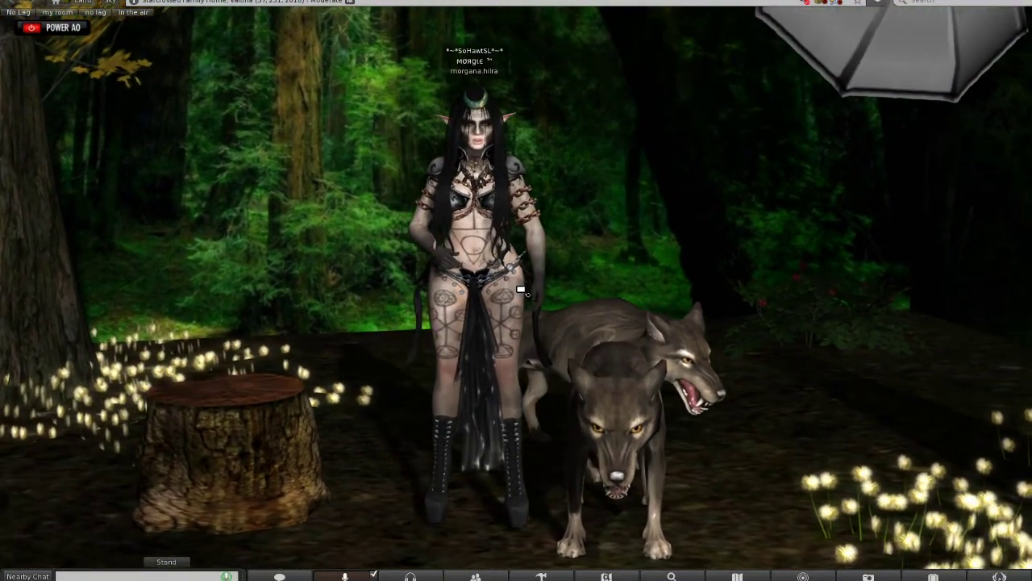
scroll(521, 291, up, 2)
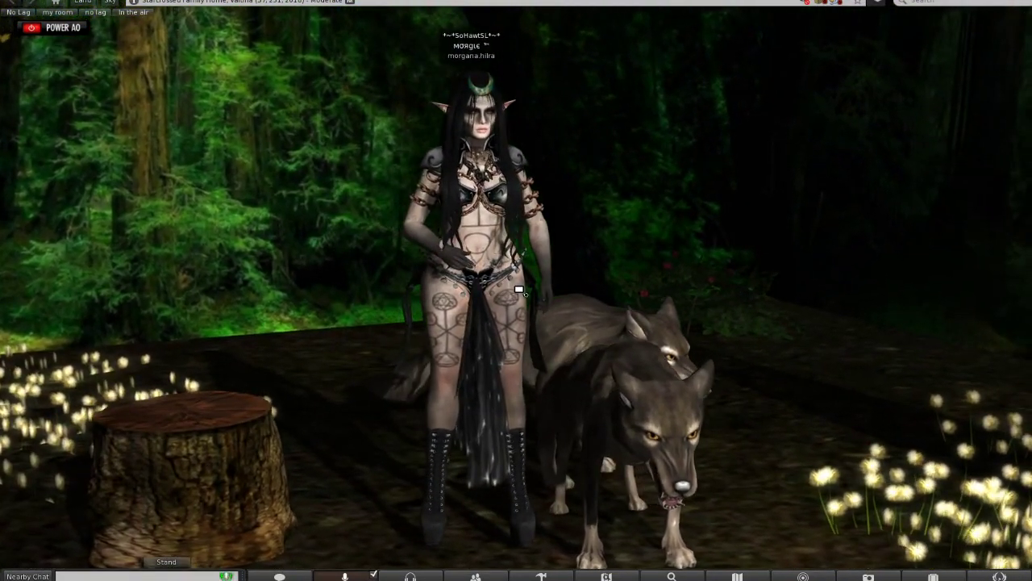
scroll(514, 198, up, 4)
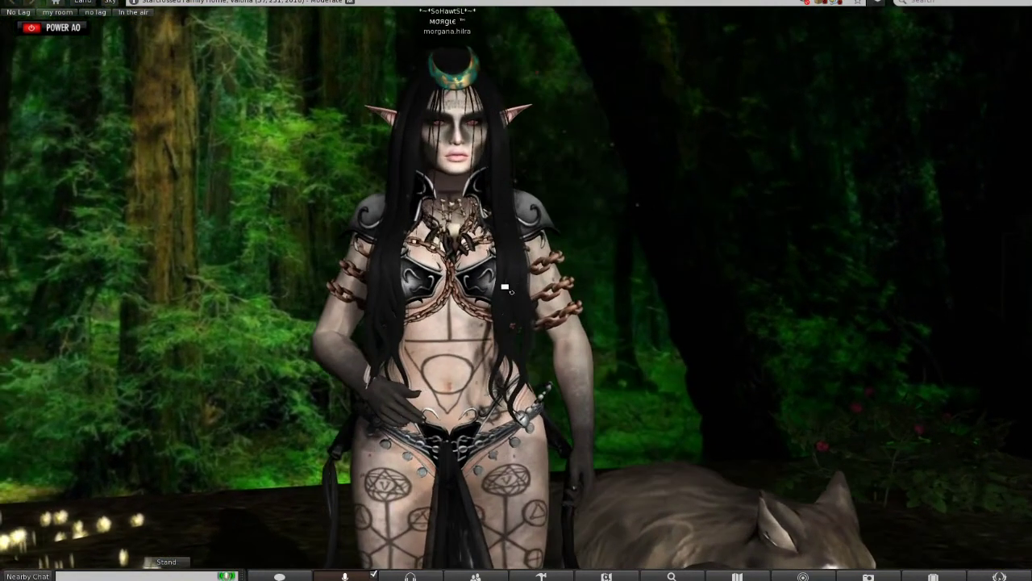
scroll(505, 287, up, 2)
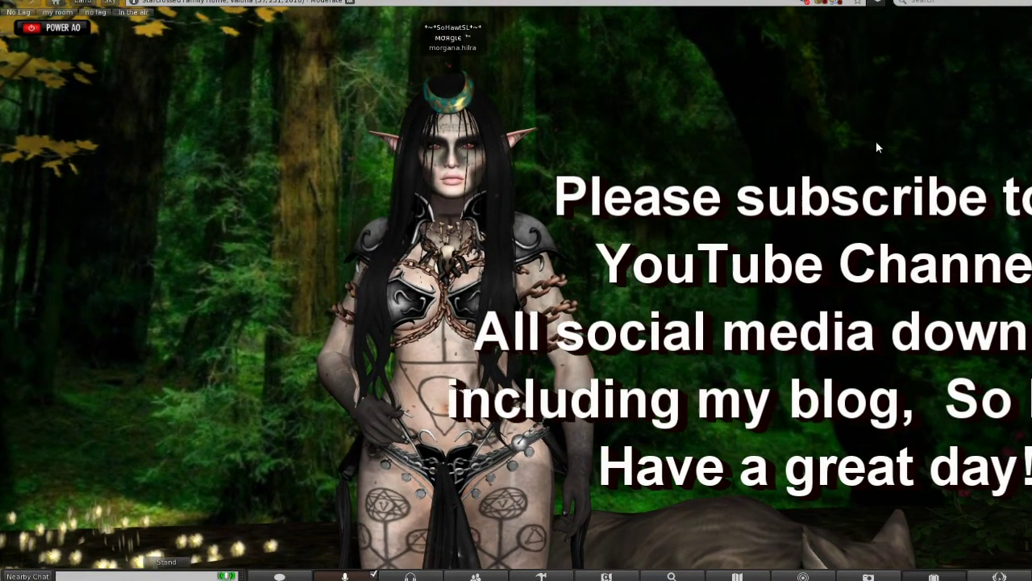
Open the friend's profile from her card in the Calling Cards folder and enlarge her picture.
key(ctrl+i)
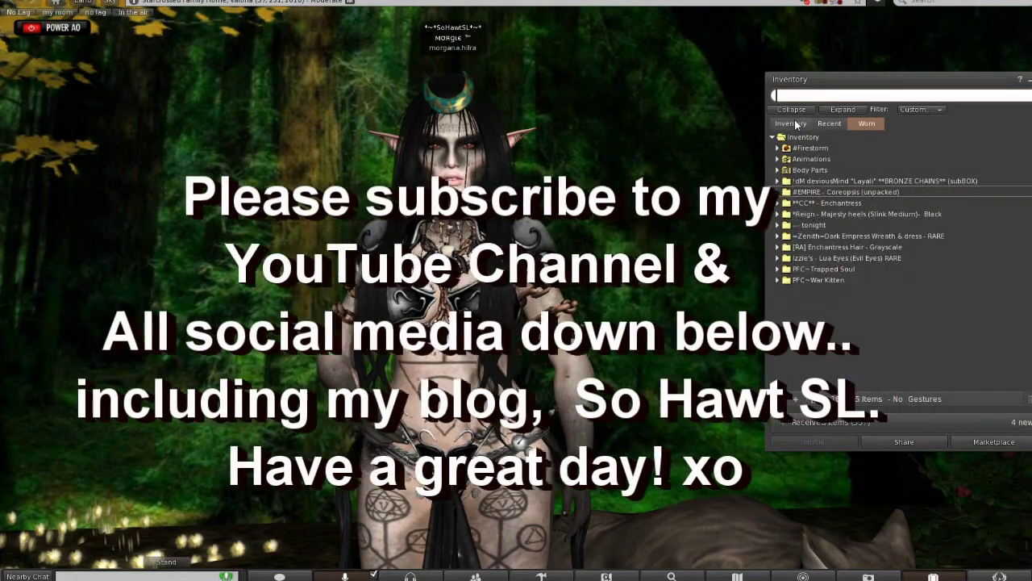
click(791, 123)
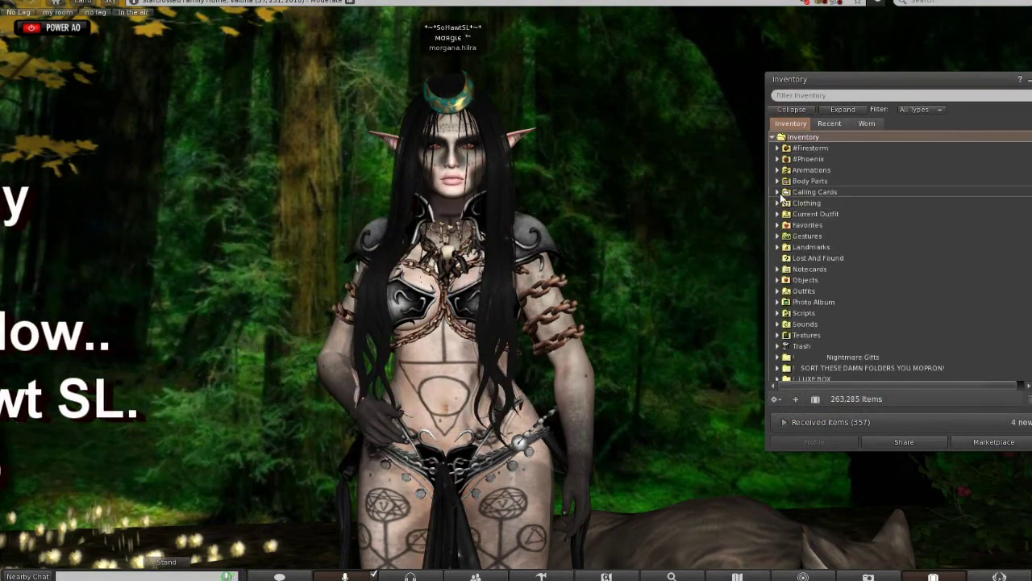
click(778, 192)
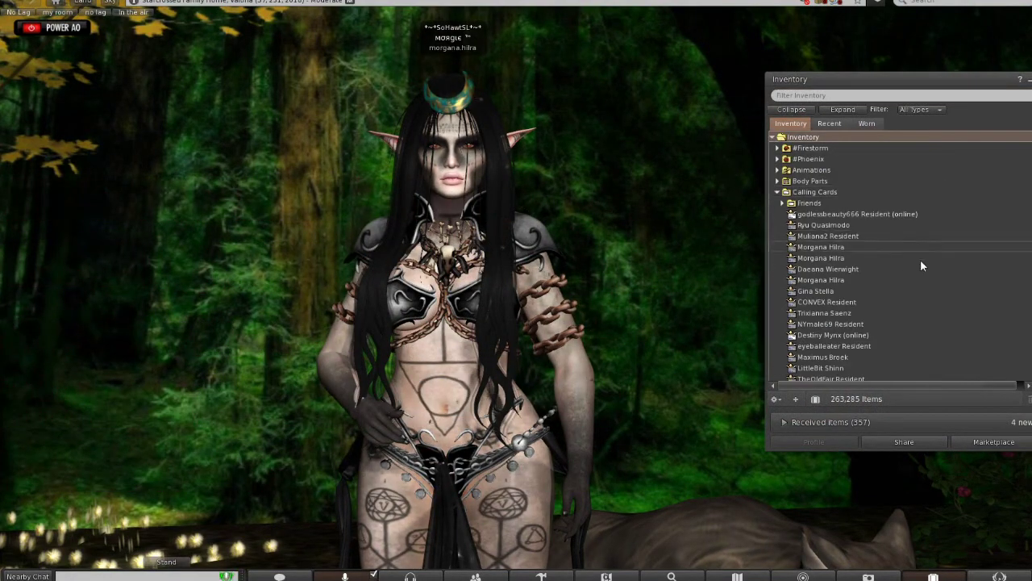
double_click(894, 215)
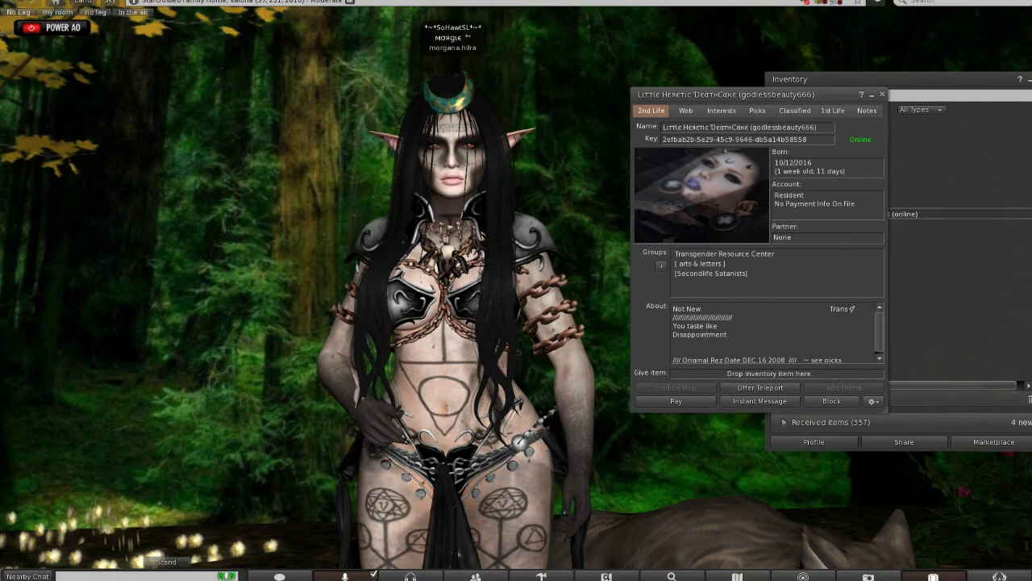
click(720, 211)
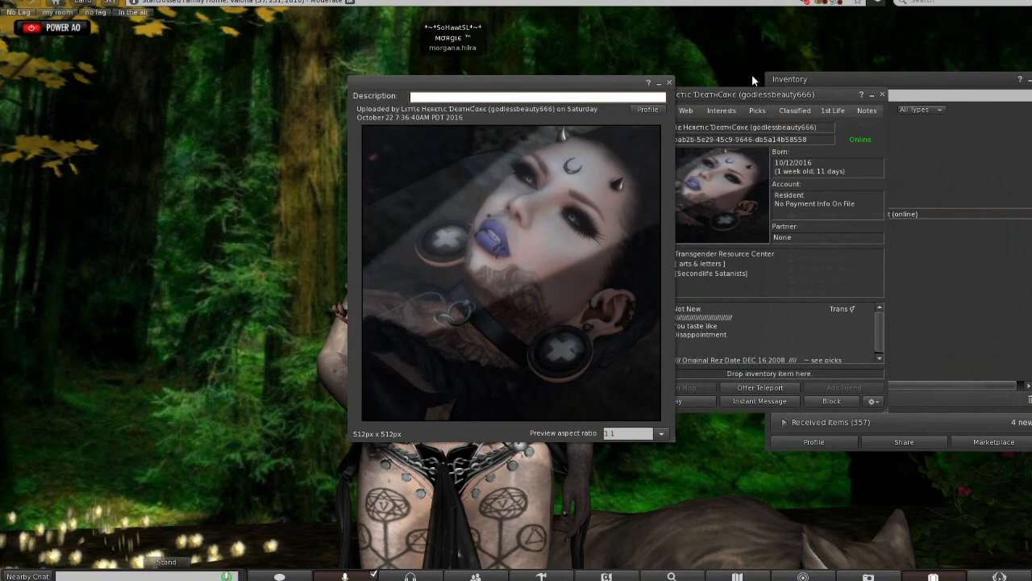
Move aside and close the enlarged picture, then close the profile and the Inventory.
drag(575, 80, 846, 44)
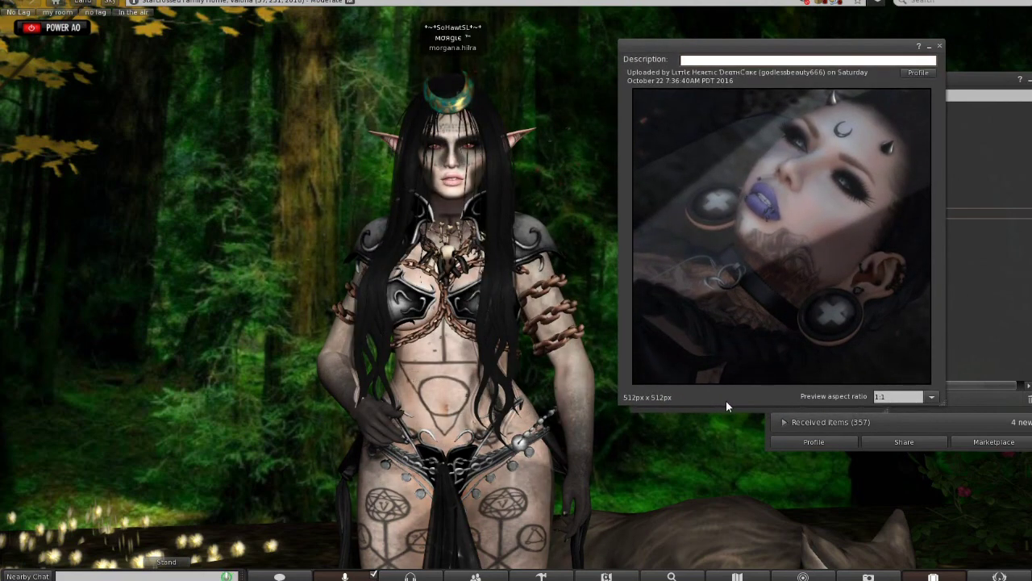
click(941, 46)
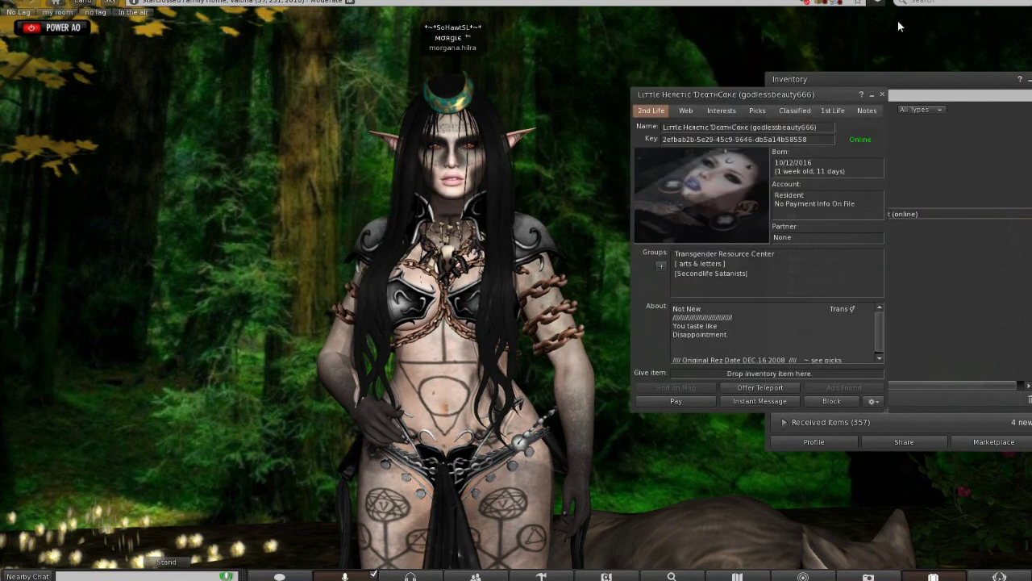
click(883, 94)
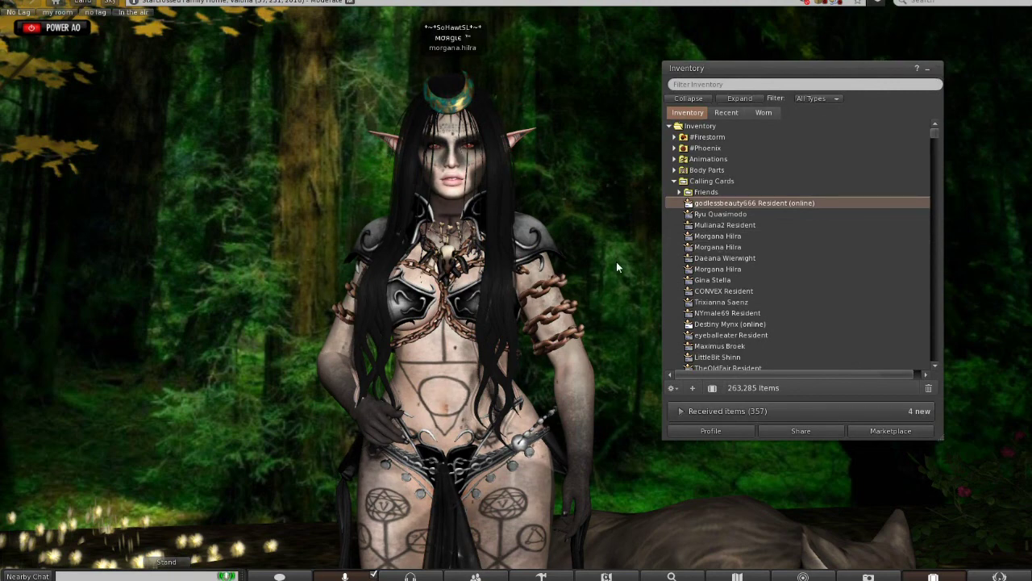
key(ctrl+i)
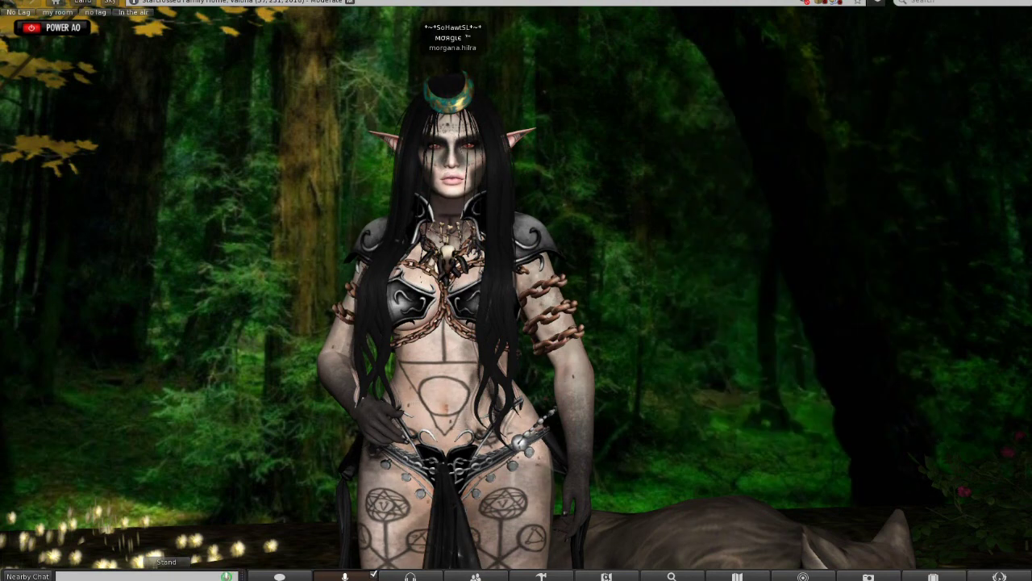